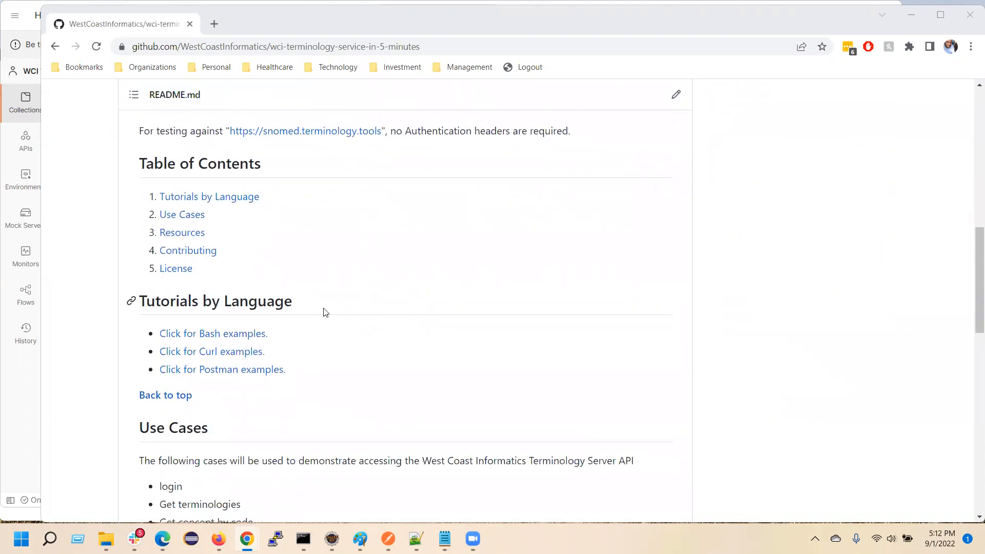
Open the Postman examples from the tutorial README and view WCI-Term-Server-Postman-Client.json in a separate page.
click(194, 375)
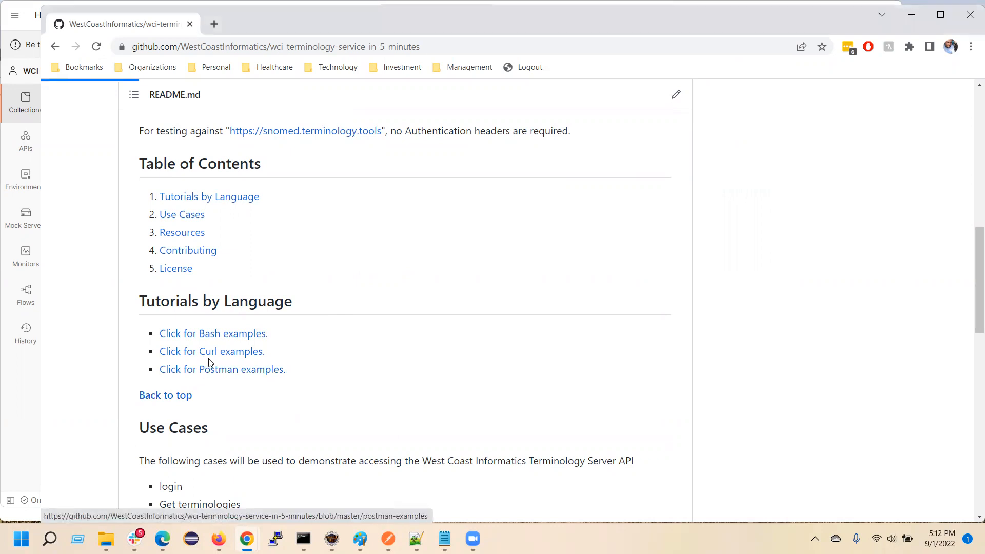
scroll(394, 362, down, 2)
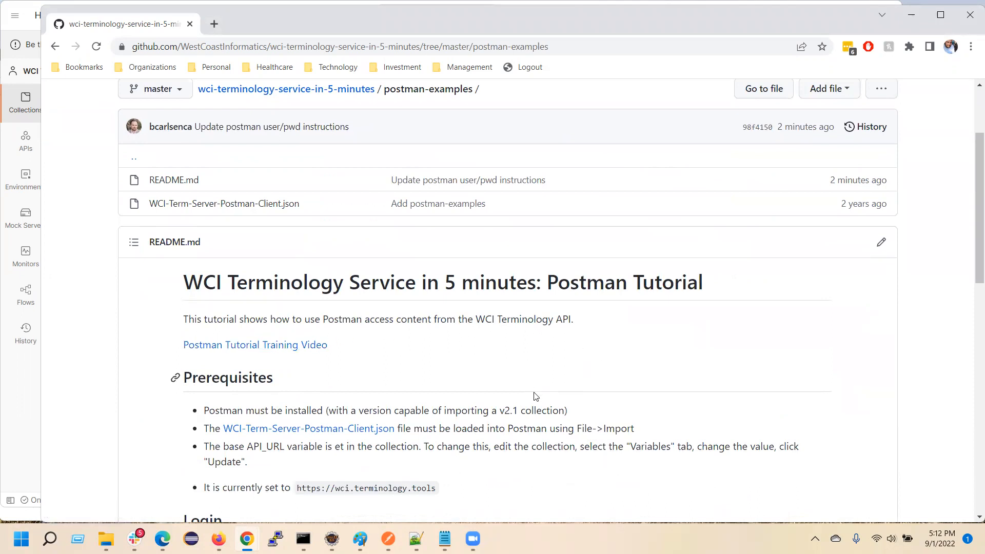
scroll(535, 396, down, 2)
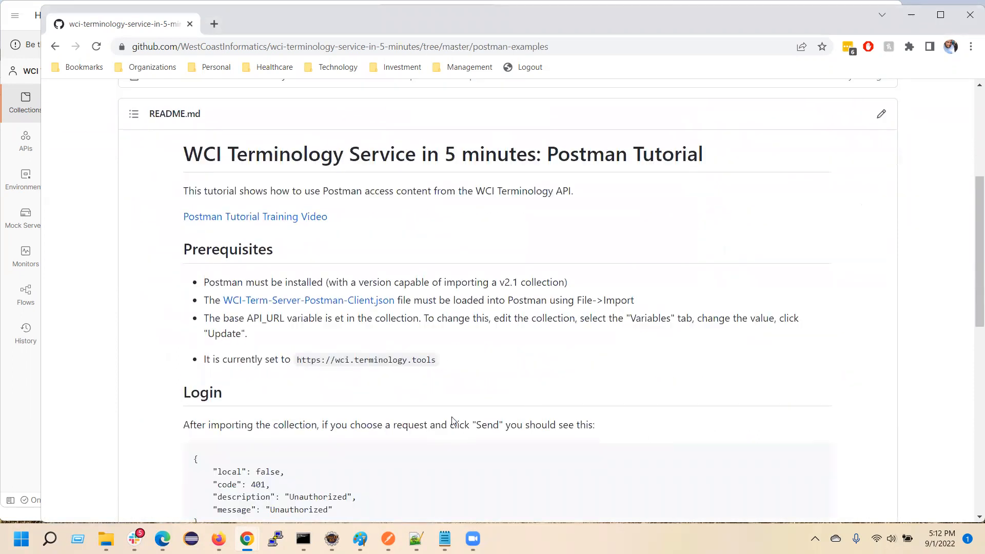
middle_click(316, 300)
click(319, 25)
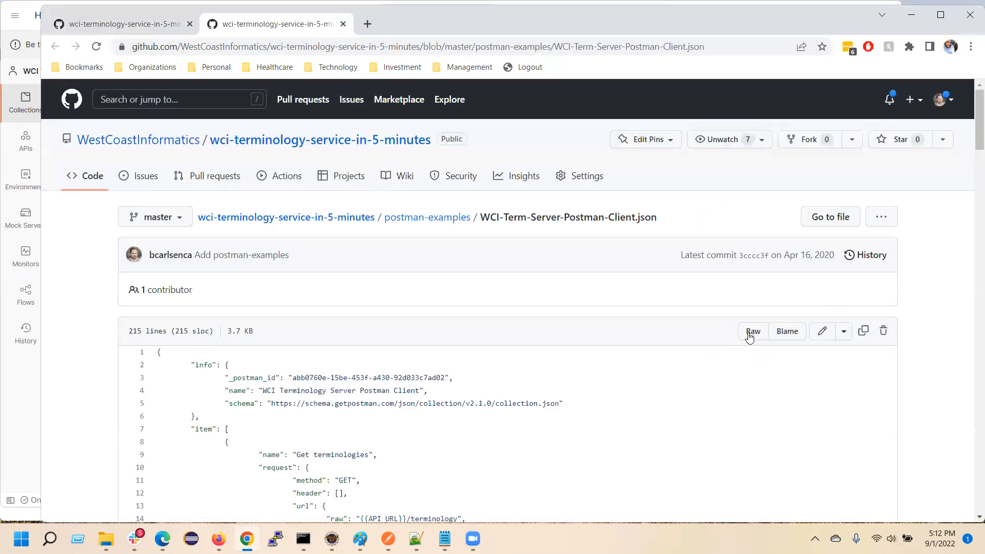
Show the raw version of WCI-Term-Server-Postman-Client.json and save it to the computer.
click(750, 333)
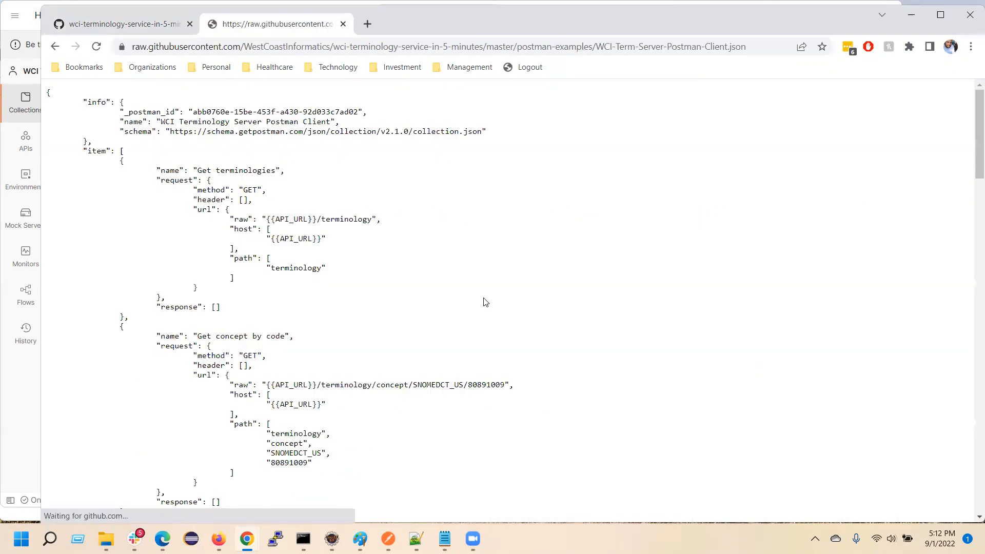
right_click(484, 301)
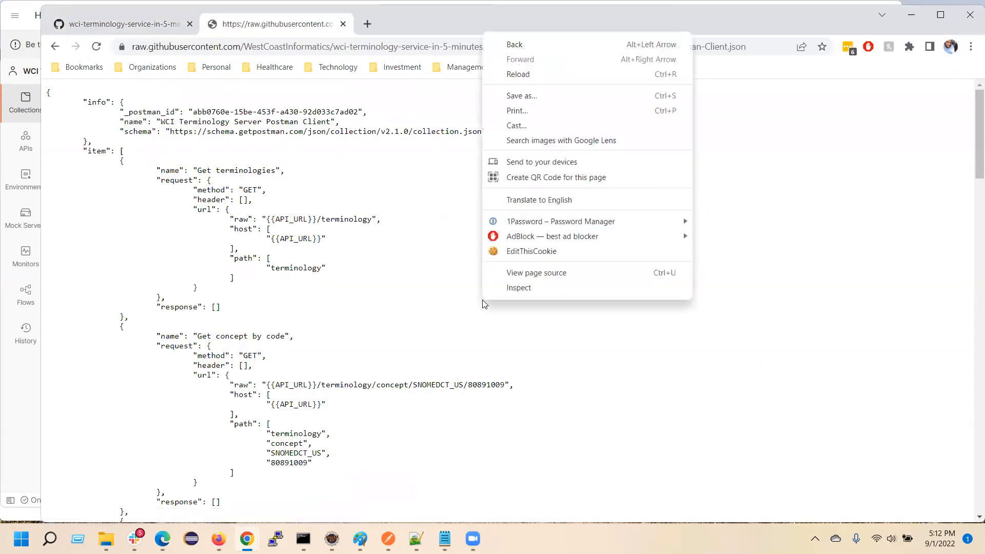
click(537, 92)
click(590, 354)
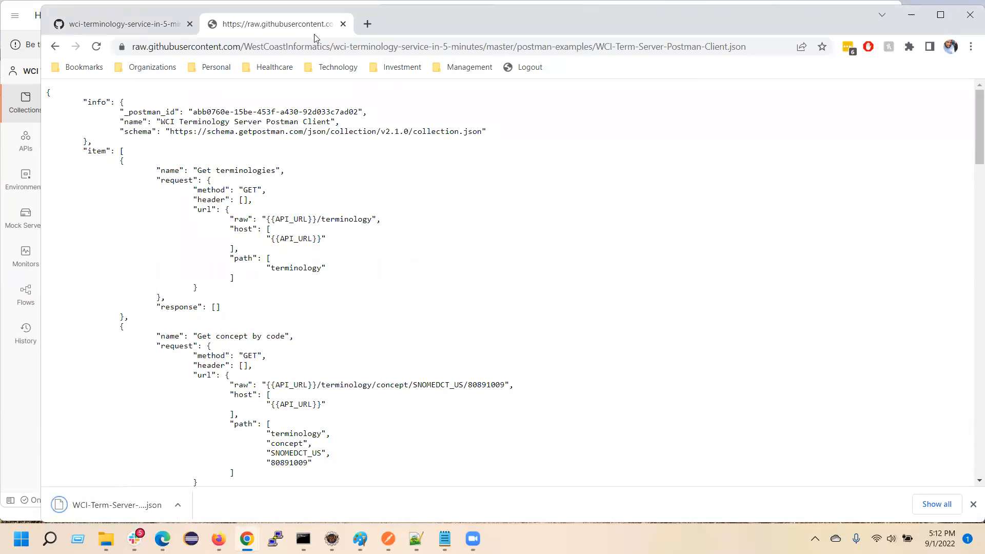
Switch to Postman and import the downloaded WCI-Term-Server-Postman-Client.json file as a collection.
drag(613, 20, 805, 18)
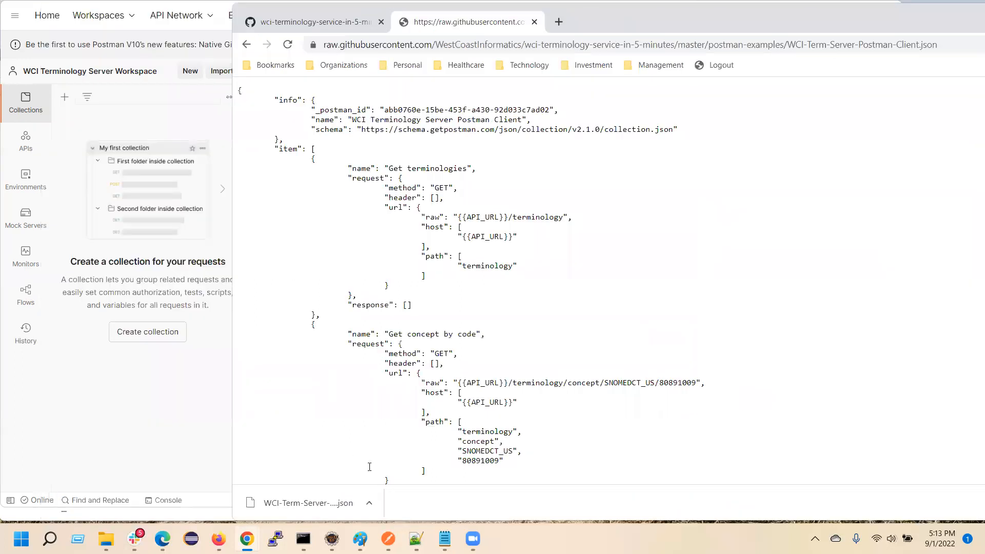
click(147, 124)
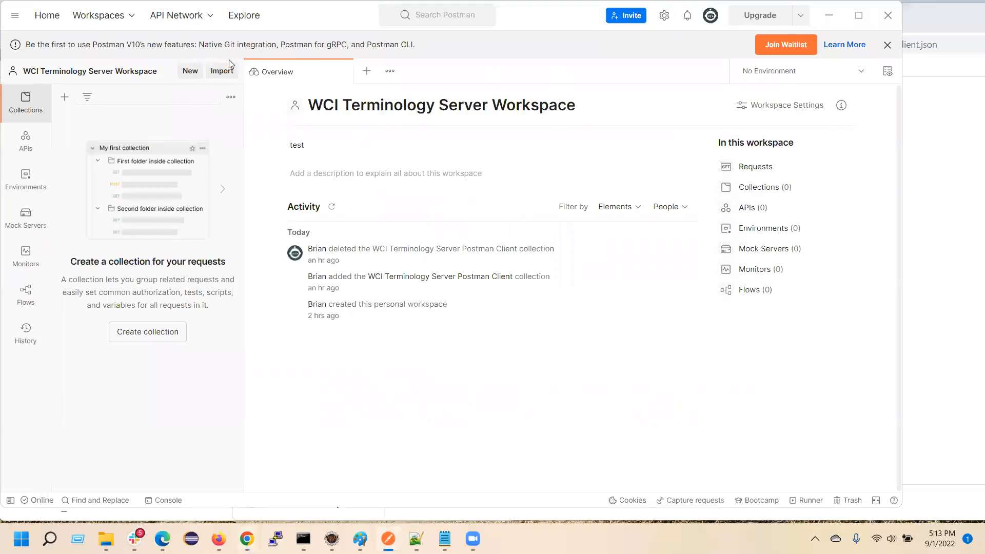
click(223, 72)
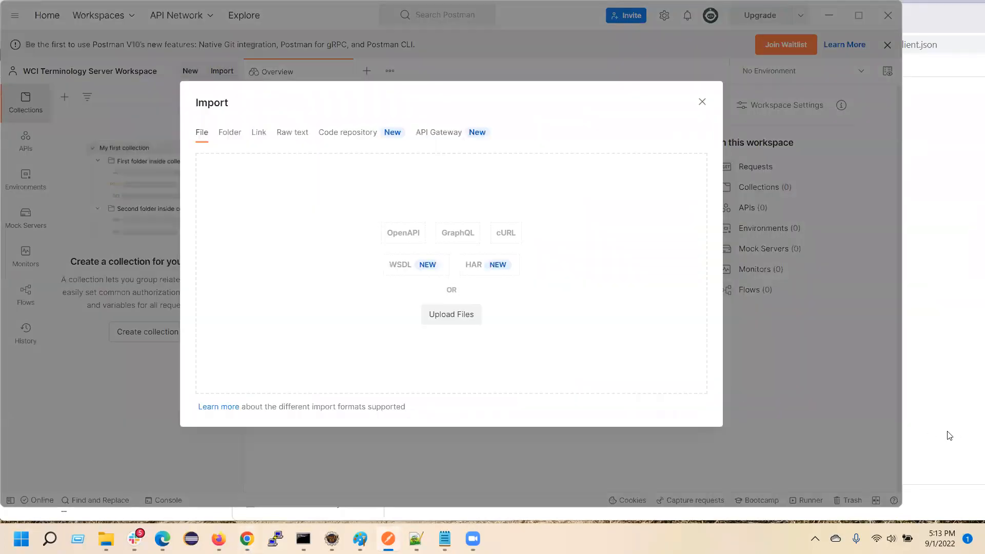
click(949, 456)
drag(377, 494, 217, 333)
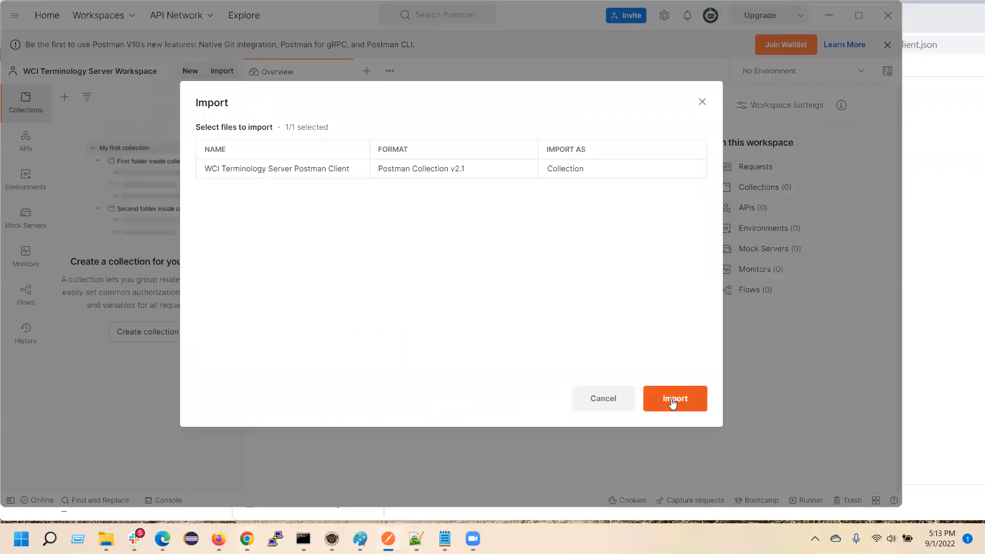
click(672, 404)
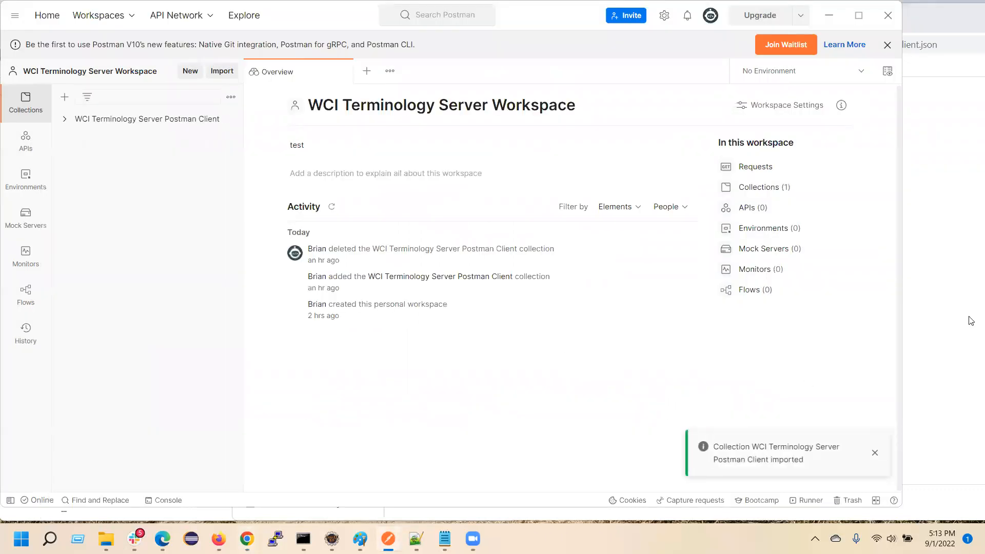
Return to the Postman tutorial README on GitHub and read the Login instructions on authentication types and the sample calls section.
click(950, 334)
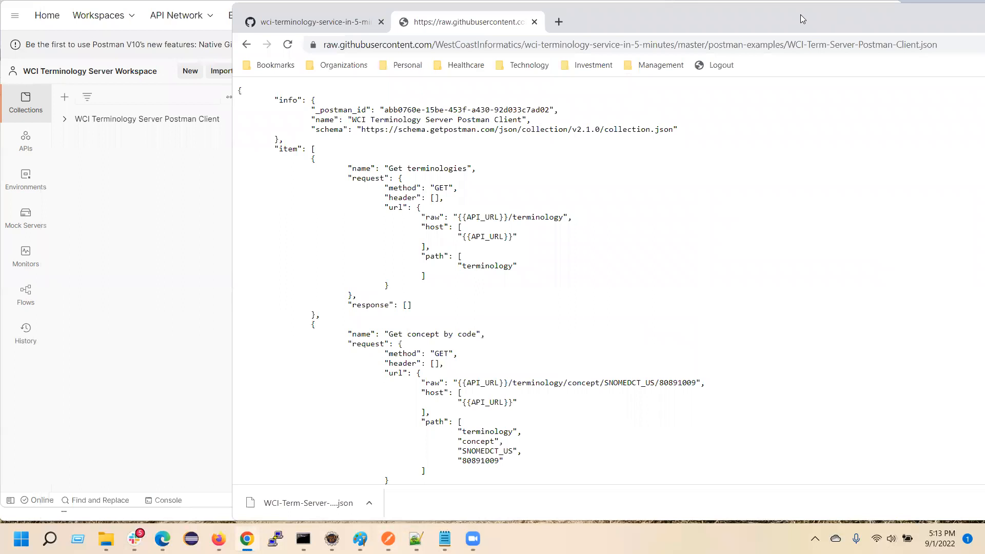
drag(802, 19, 607, 19)
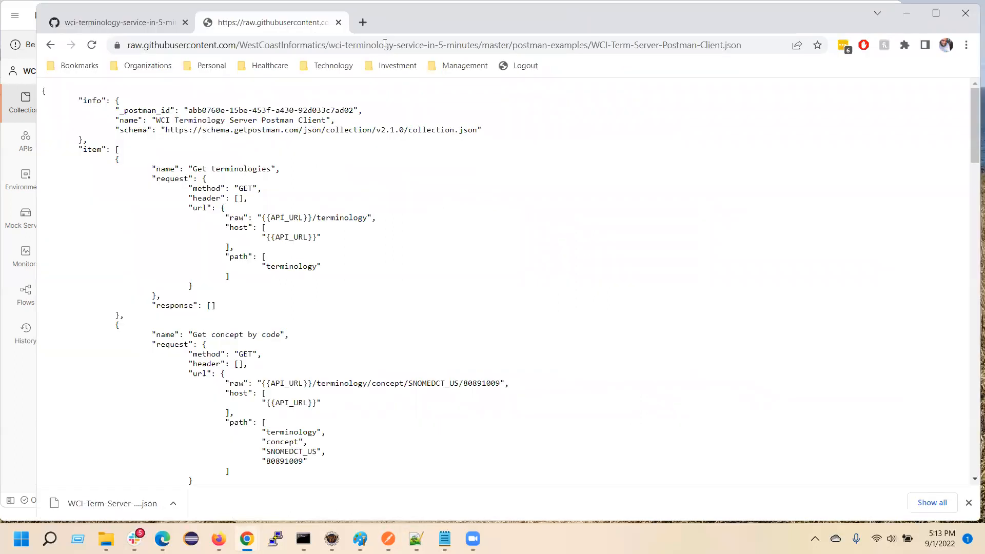
click(87, 23)
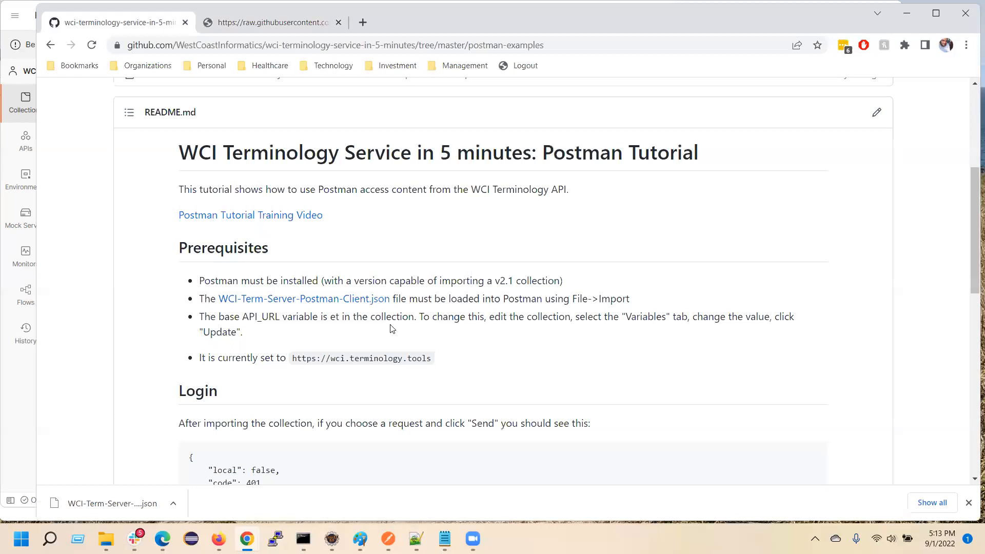
scroll(412, 353, down, 4)
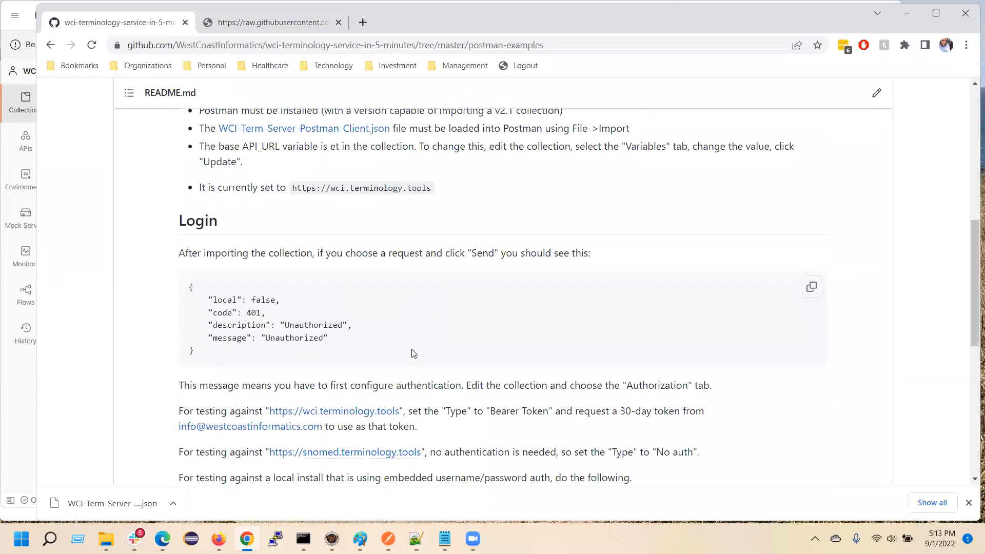
scroll(414, 352, down, 2)
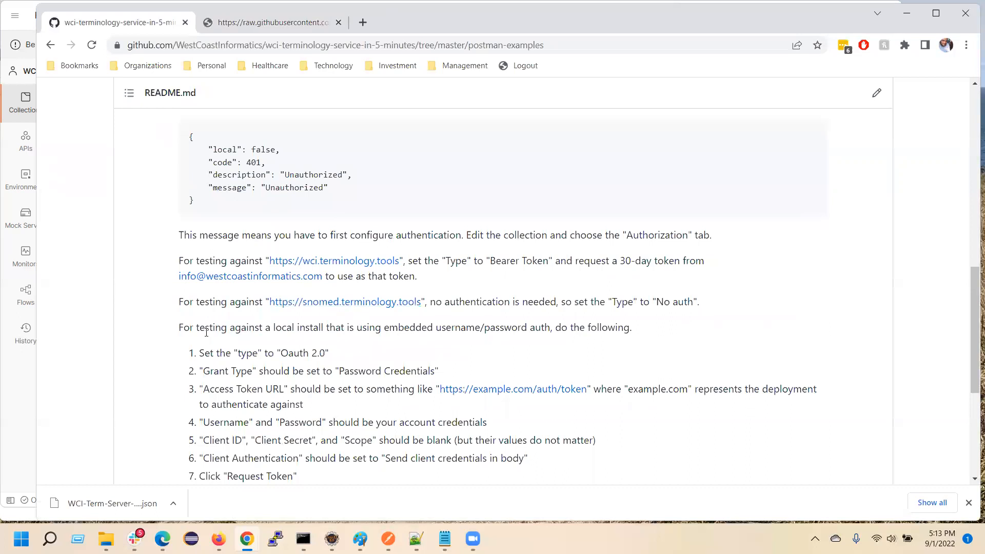
drag(194, 329, 286, 471)
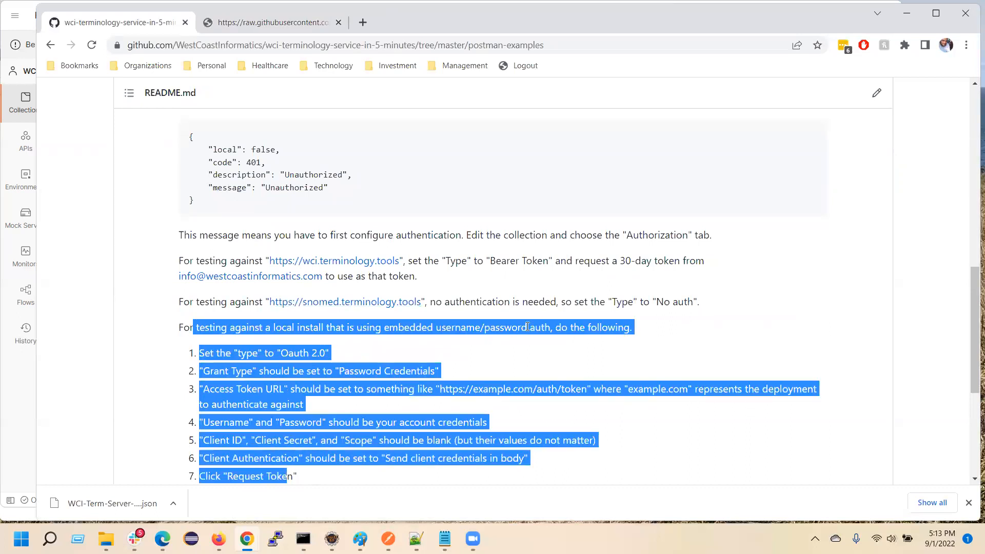
click(226, 327)
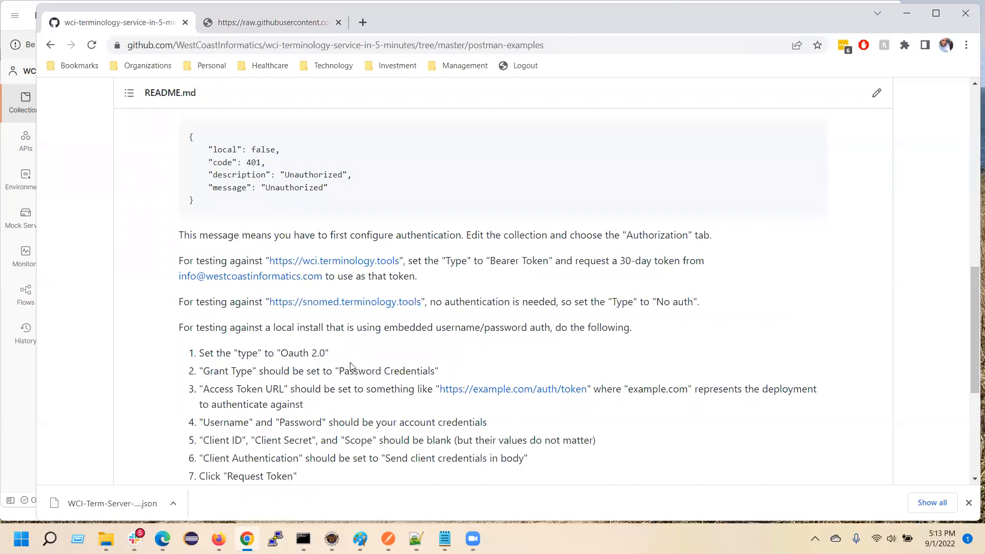
scroll(330, 382, down, 5)
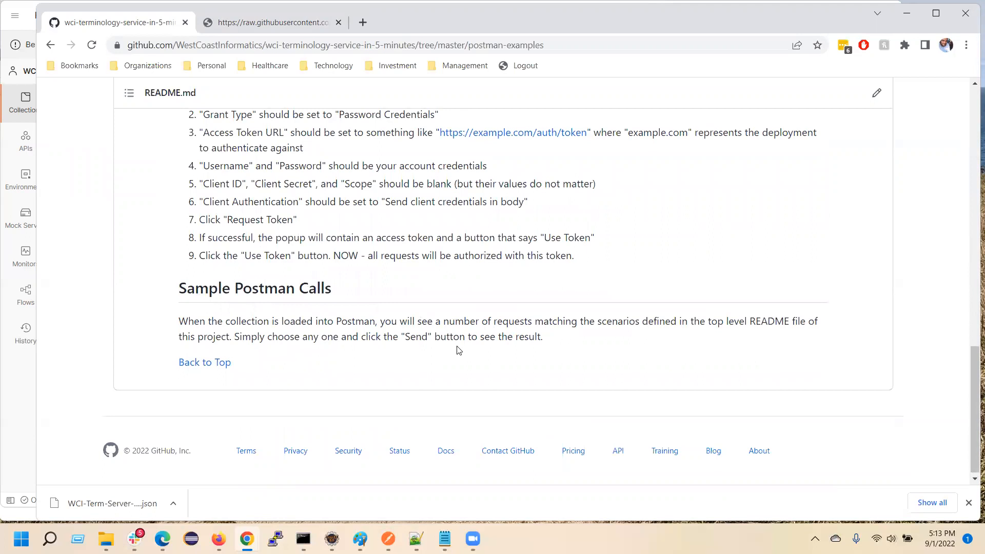
scroll(421, 372, up, 6)
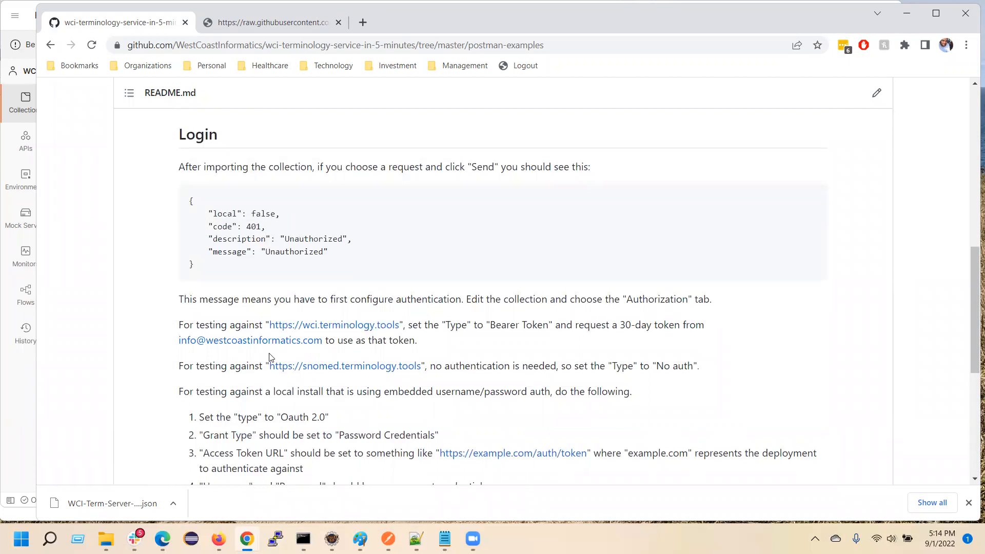
Copy the 30-day bearer token from the terminology server email in Gmail and switch back to Postman.
click(10, 518)
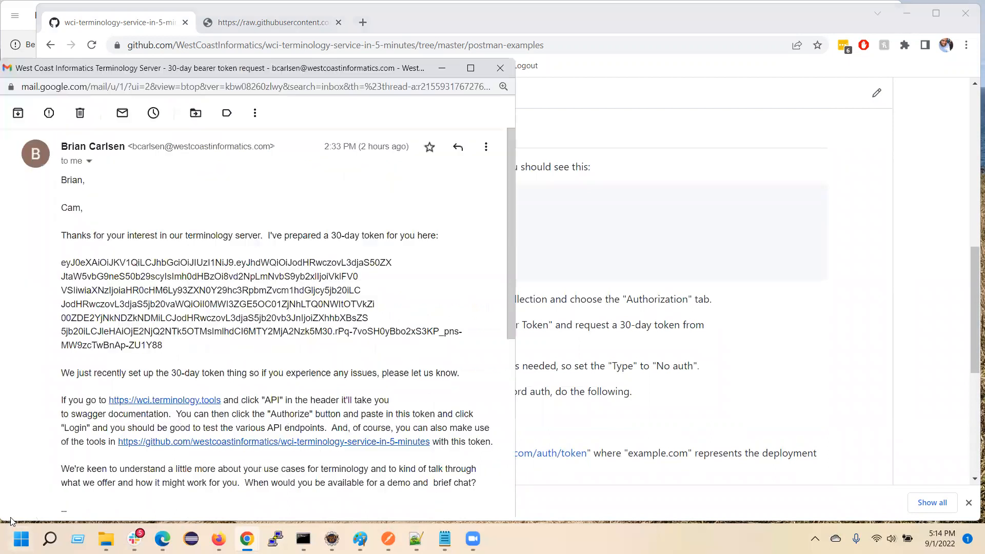
drag(63, 263, 164, 361)
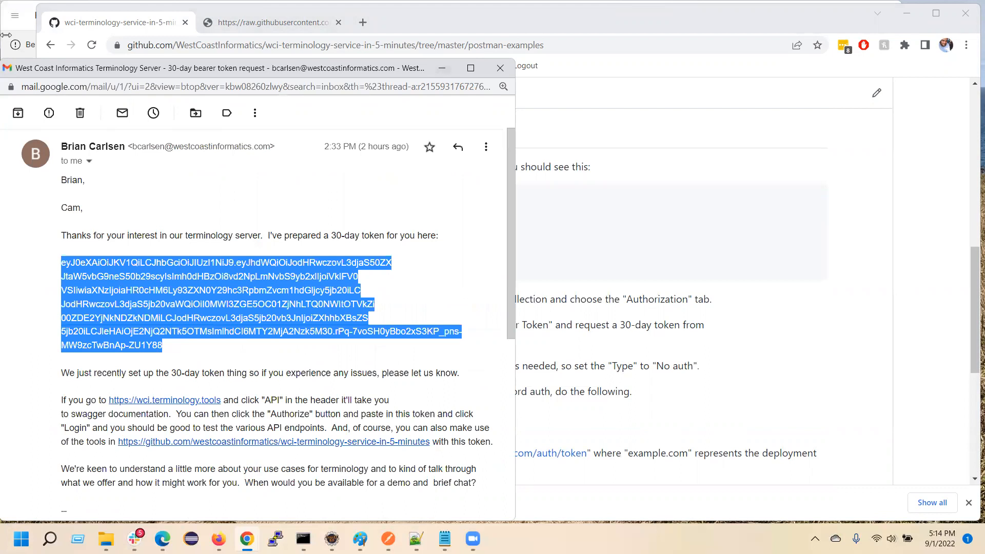
click(5, 34)
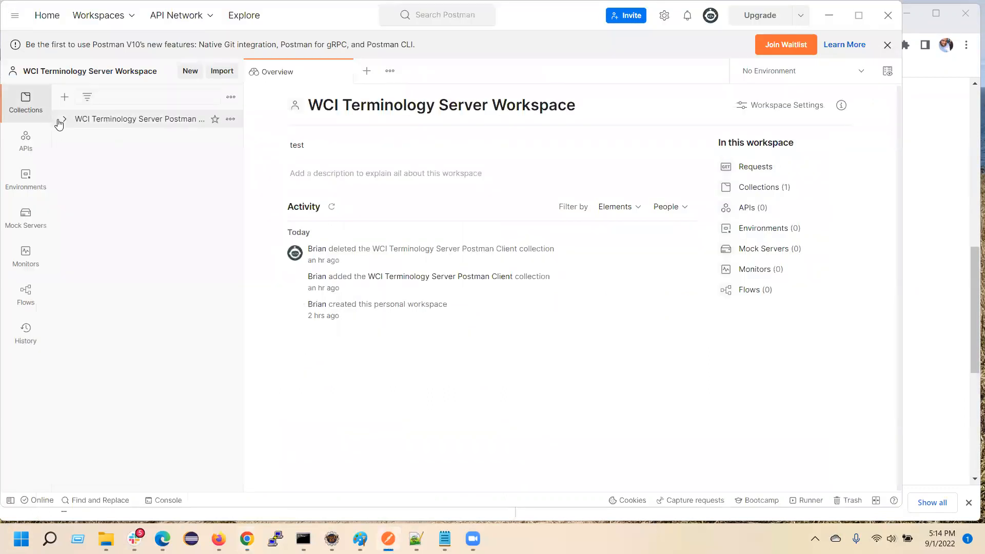
Edit the WCI Terminology Server Postman Client collection, setting its authorization type to Bearer Token and pasting the copied access token.
click(63, 120)
click(230, 119)
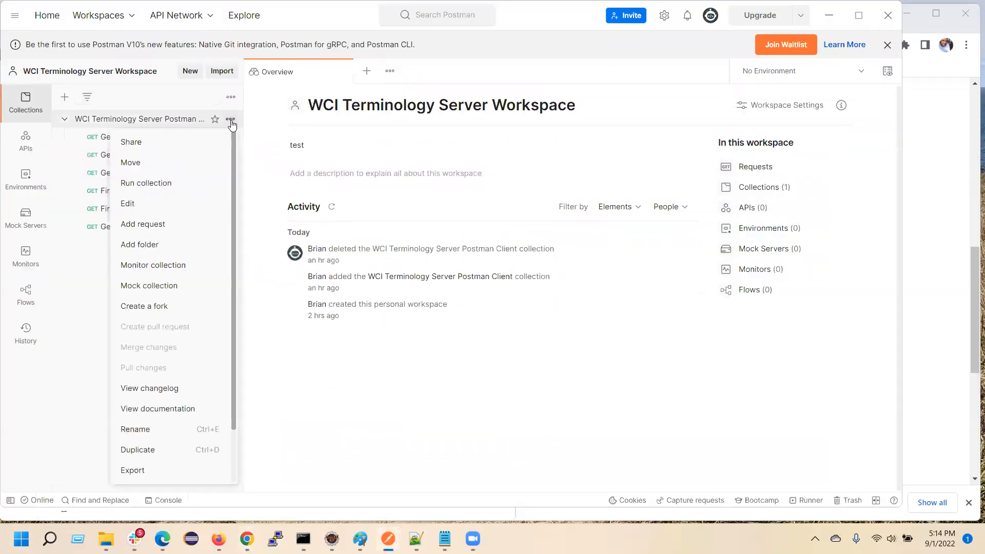
click(132, 204)
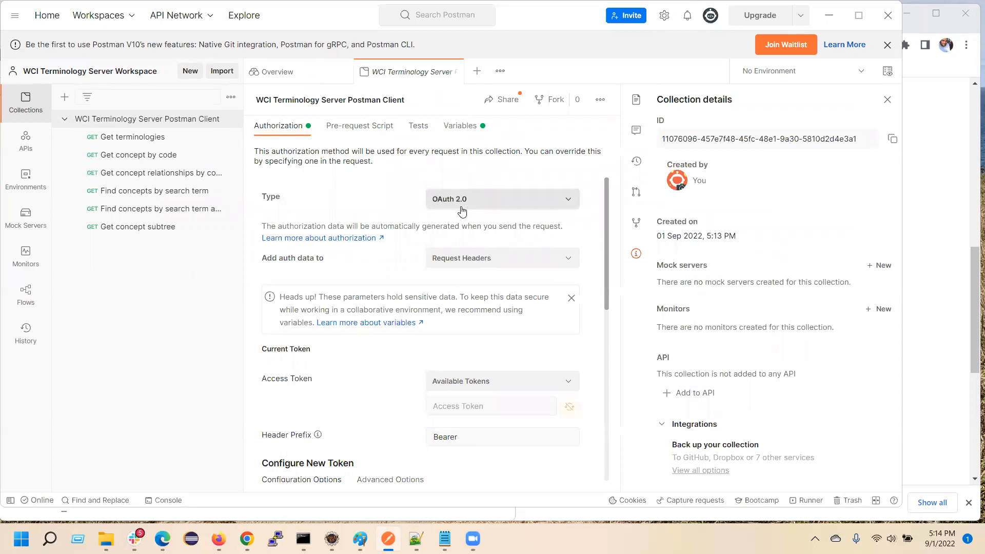
click(475, 199)
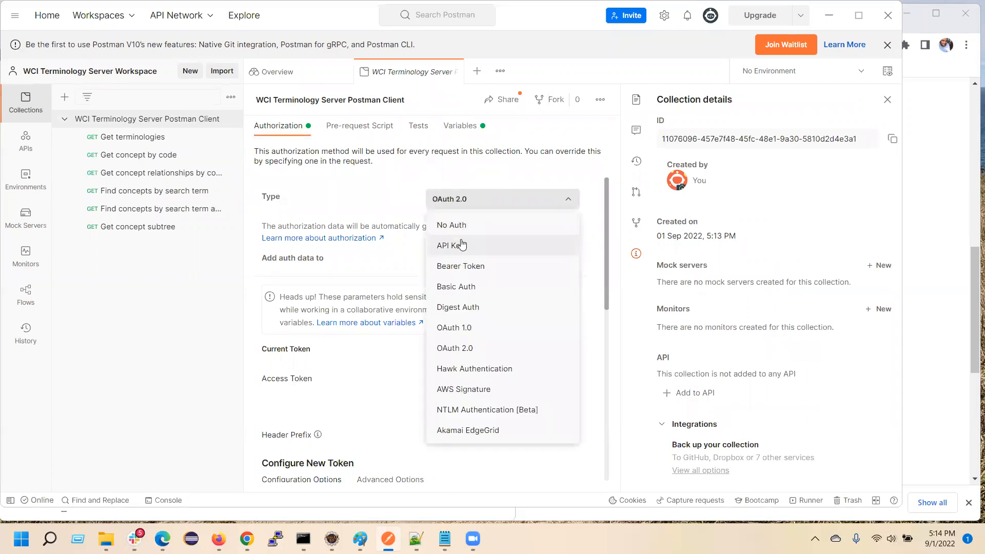
click(454, 266)
click(439, 343)
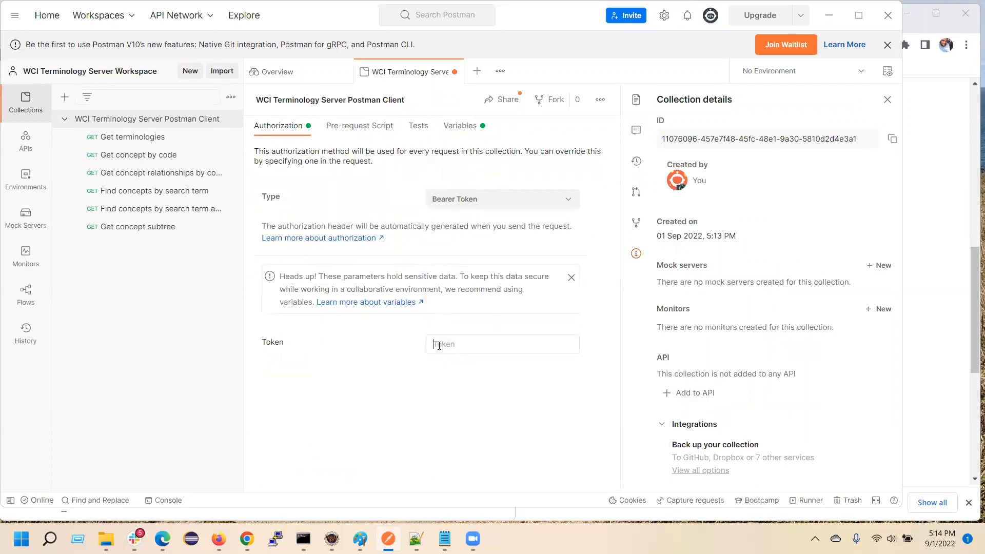
key(ctrl+v)
click(375, 423)
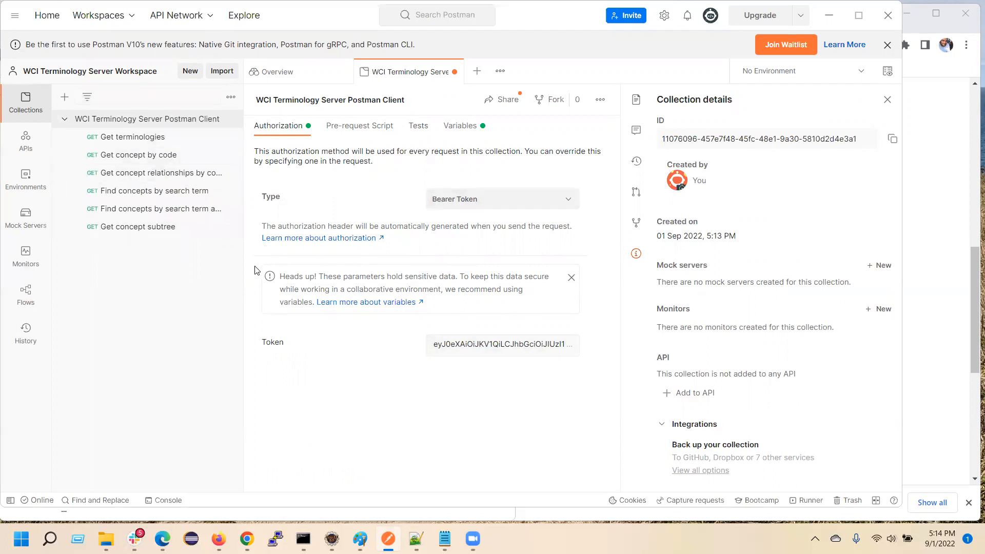
Check the collection's API_URL variable and open the Get terminologies request.
click(464, 131)
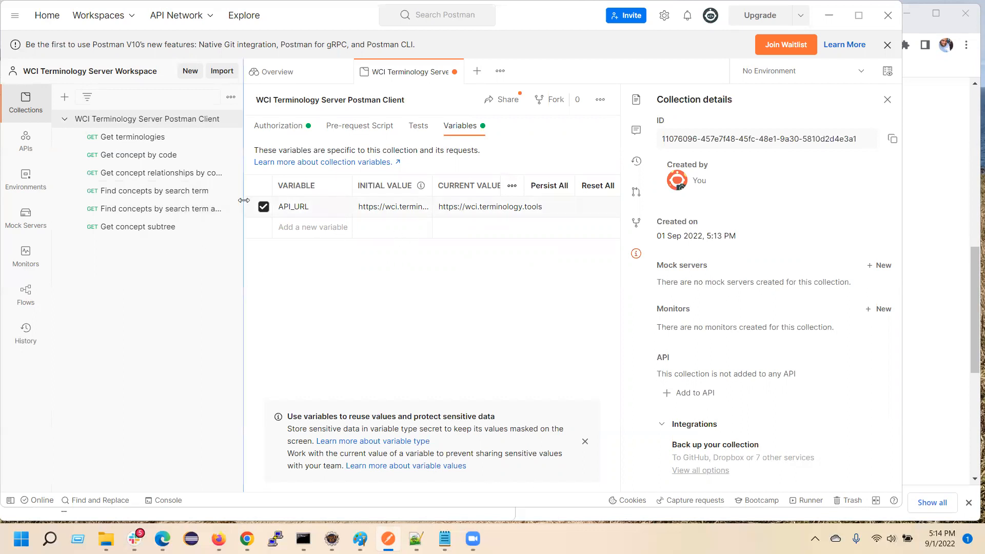
click(124, 137)
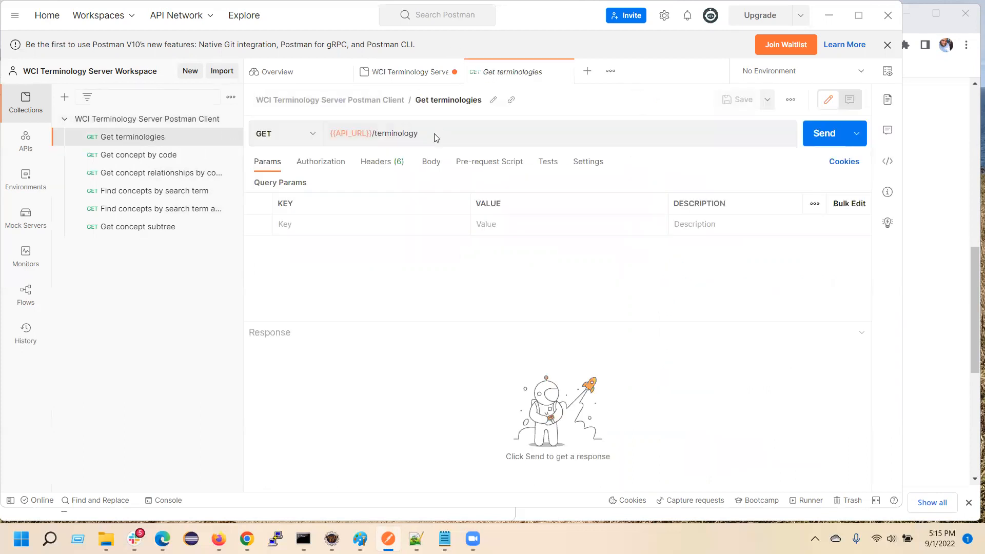
Close the collection and Overview pages and send the Get terminologies request to {{API_URL}}/terminology.
click(401, 74)
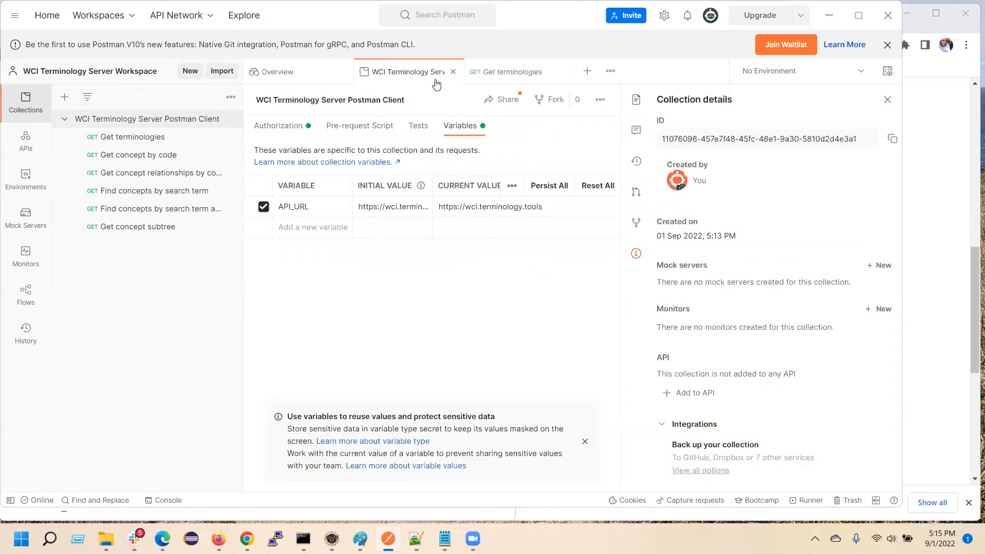
click(453, 72)
click(343, 72)
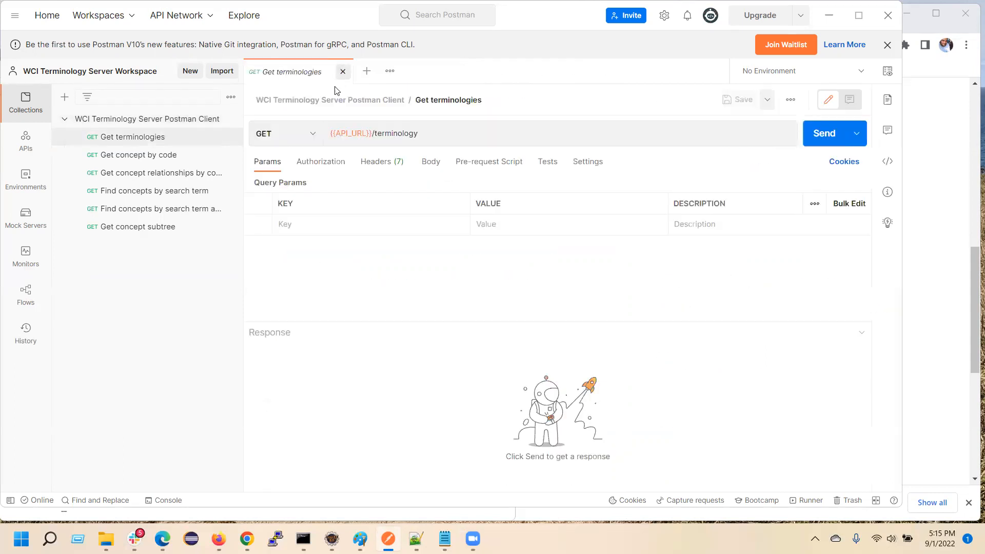
drag(333, 134, 466, 149)
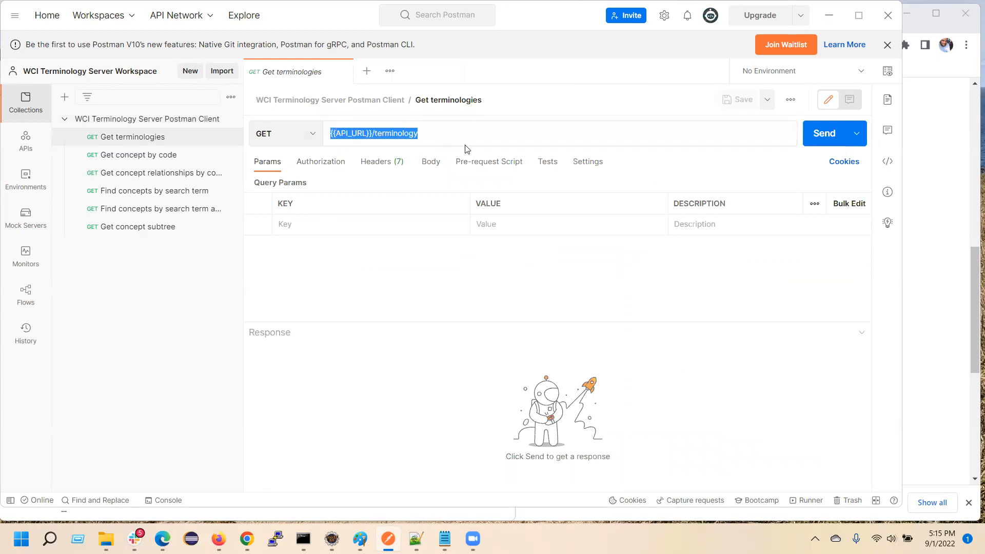
click(820, 134)
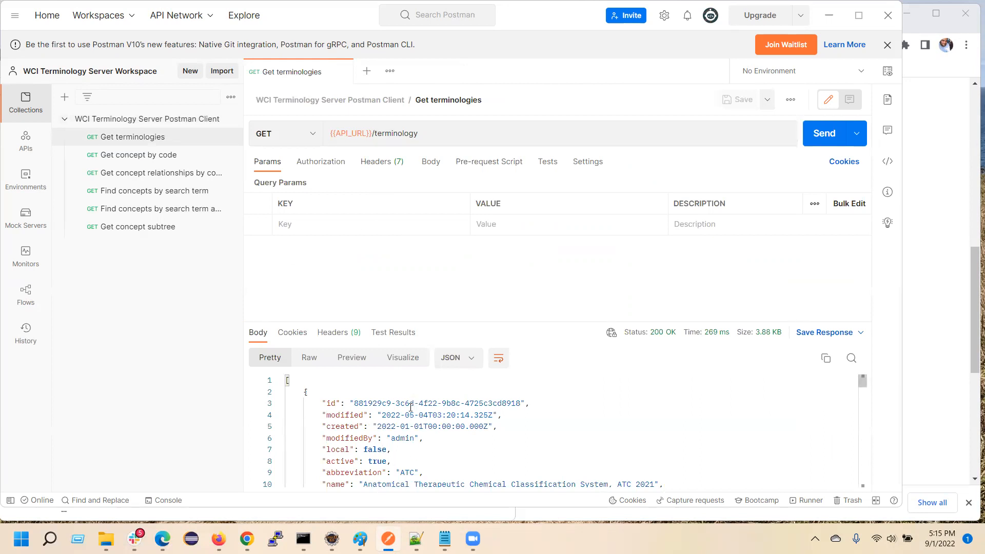
Enlarge the response area and examine the abbreviation, name and version of the terminologies returned by Get terminologies.
scroll(411, 415, down, 2)
drag(440, 322, 450, 266)
scroll(407, 380, up, 2)
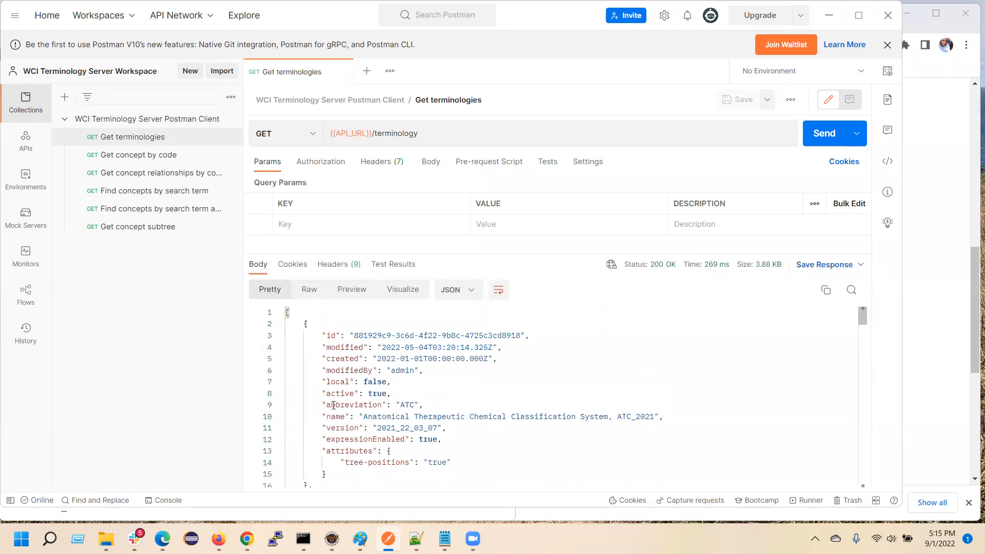
drag(332, 406, 410, 408)
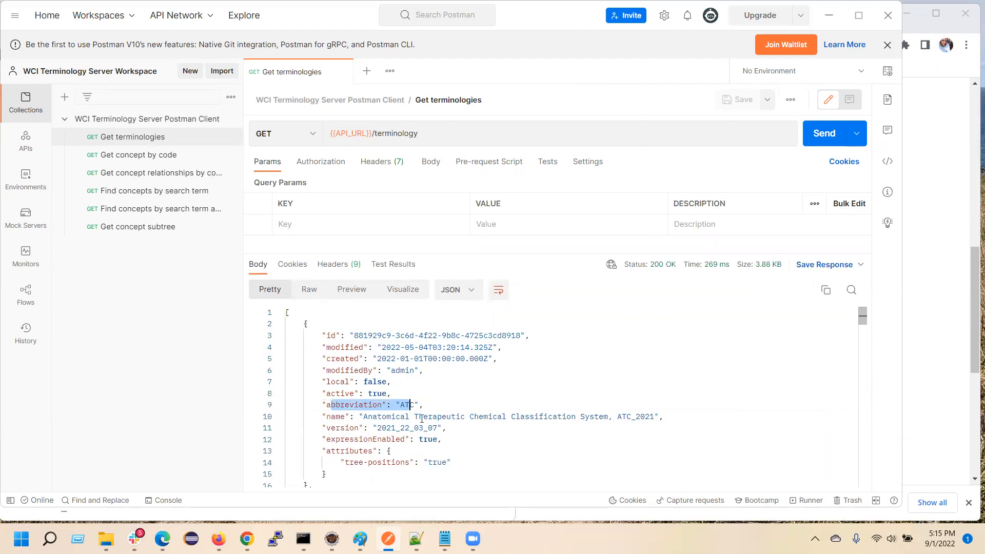
scroll(416, 420, down, 3)
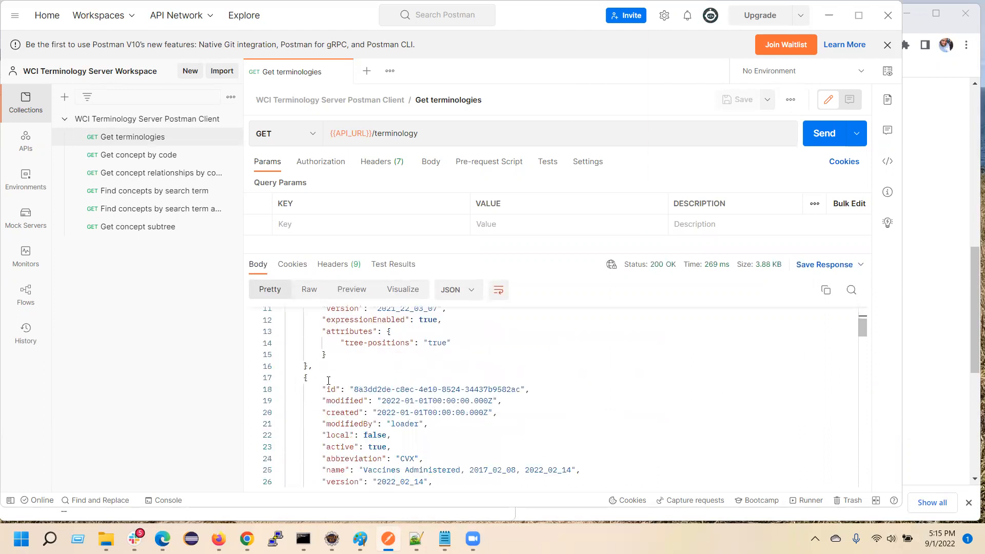
scroll(328, 382, down, 3)
scroll(329, 381, down, 2)
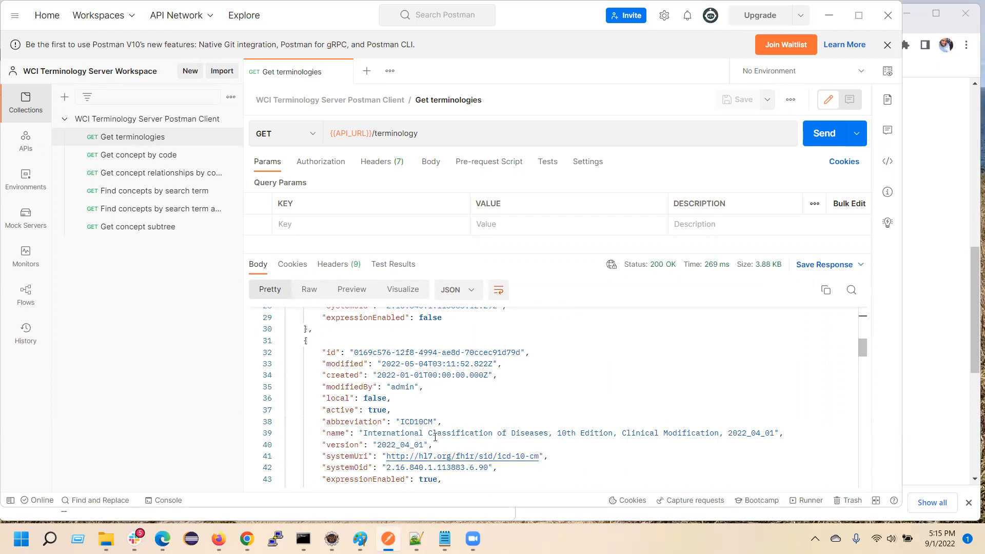
scroll(435, 437, up, 8)
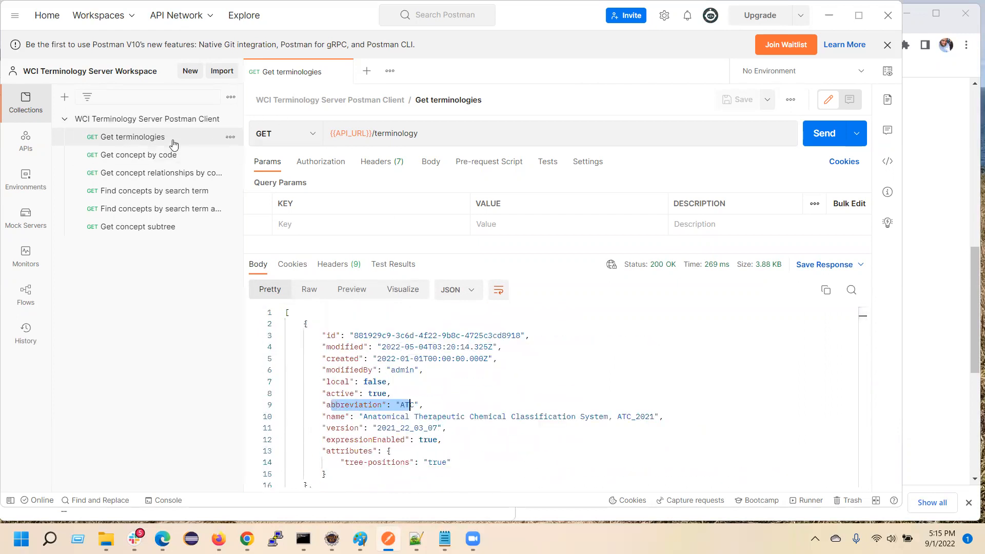
Open the Get concept by code request and send it for SNOMEDCT_US code 80891009.
click(151, 155)
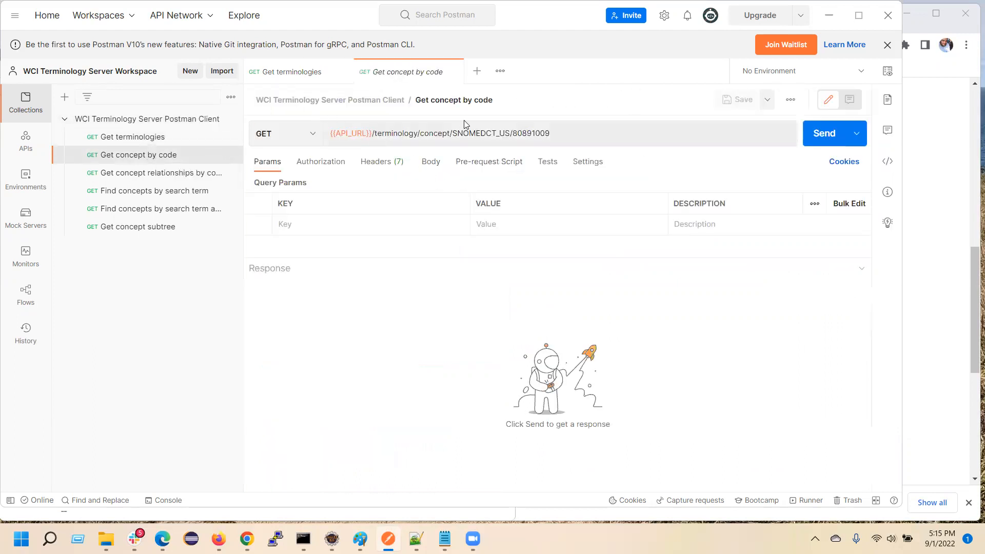
click(454, 133)
drag(511, 133, 567, 137)
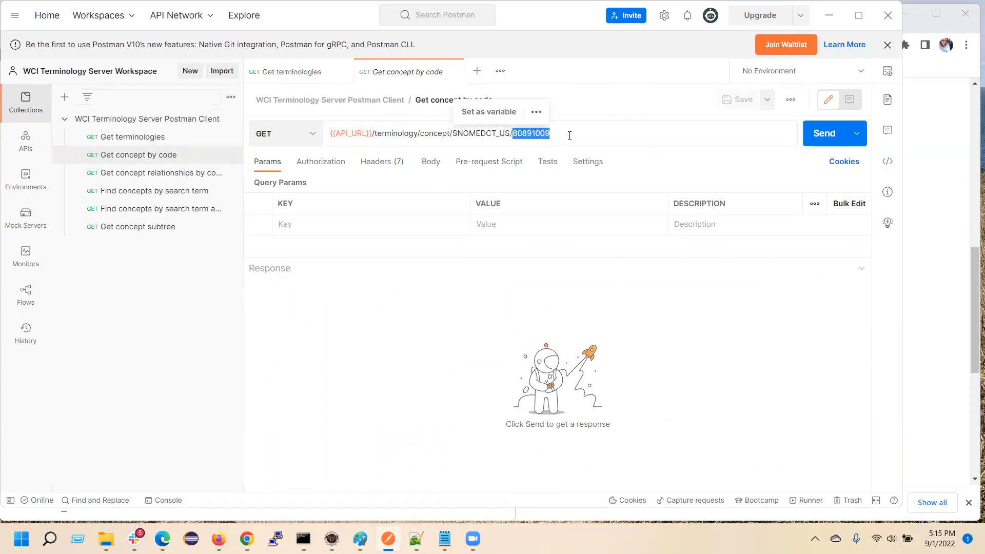
click(822, 139)
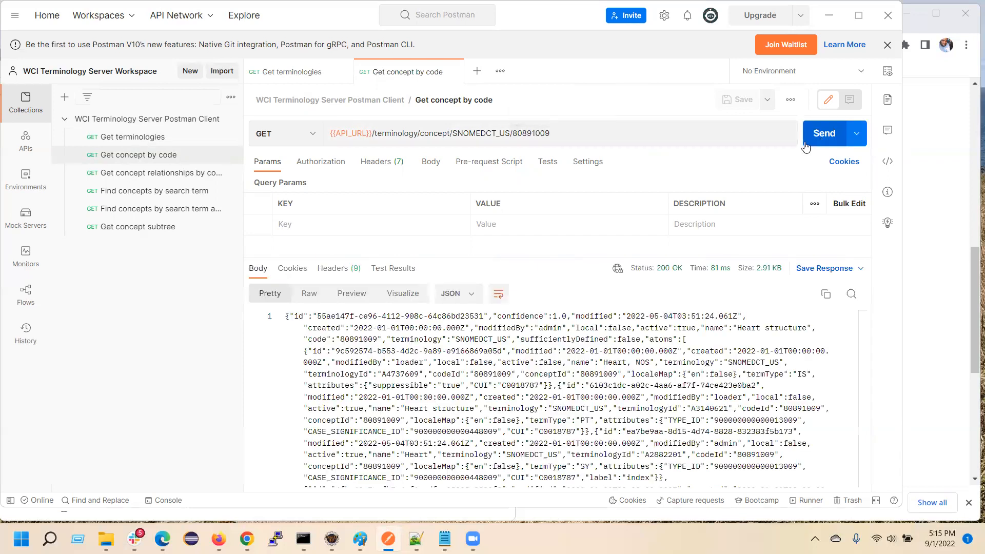
Examine the concept response's name, code and terminology, the names of its atoms, and the attributes and semantic types at its end.
drag(307, 406, 449, 431)
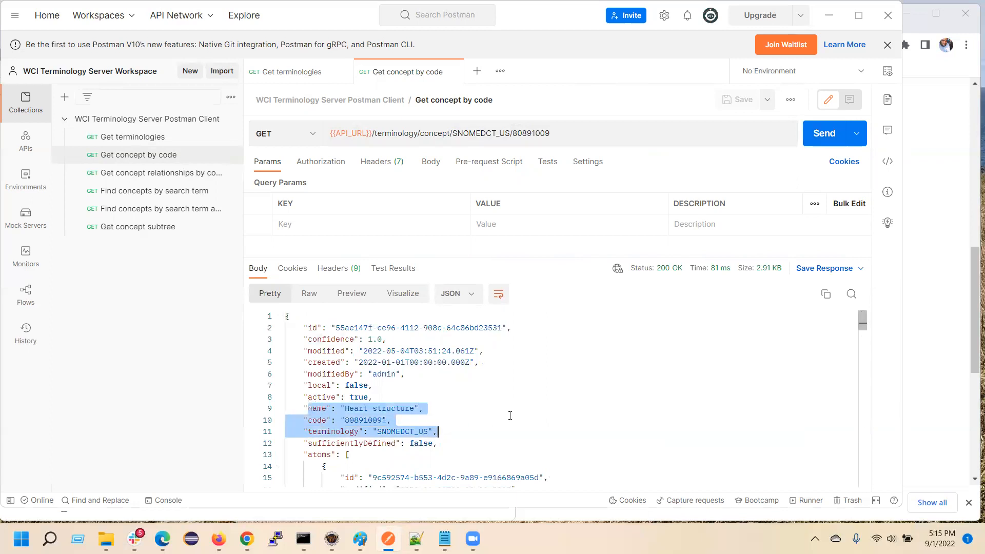
scroll(419, 431, down, 3)
scroll(409, 358, down, 3)
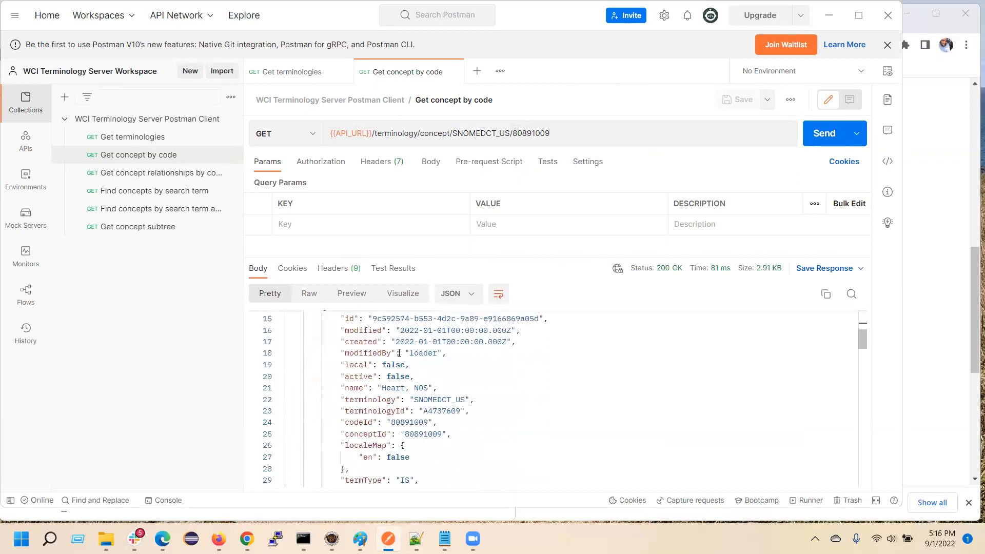
drag(340, 388, 441, 388)
scroll(402, 420, down, 4)
scroll(397, 435, down, 1)
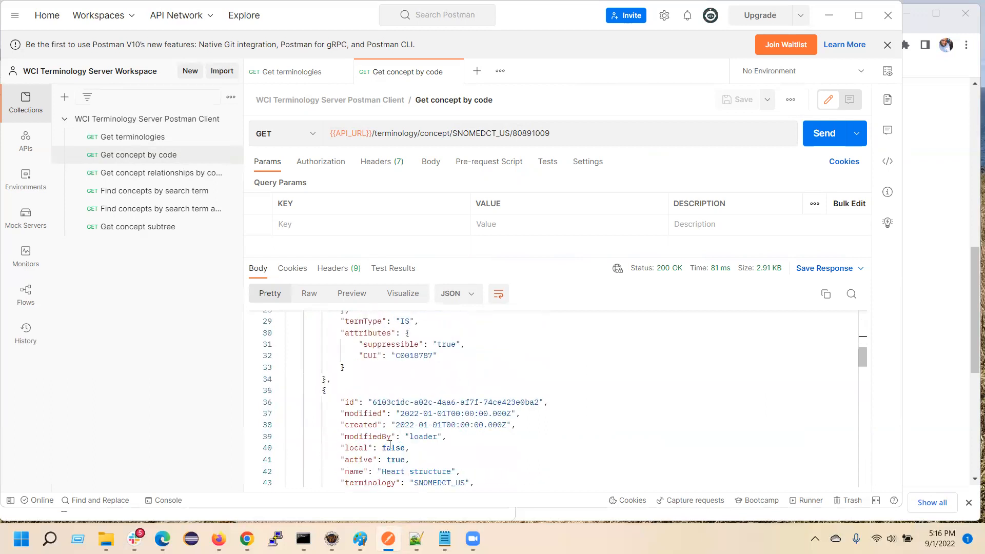
drag(369, 469, 464, 470)
scroll(471, 466, down, 5)
scroll(471, 457, down, 3)
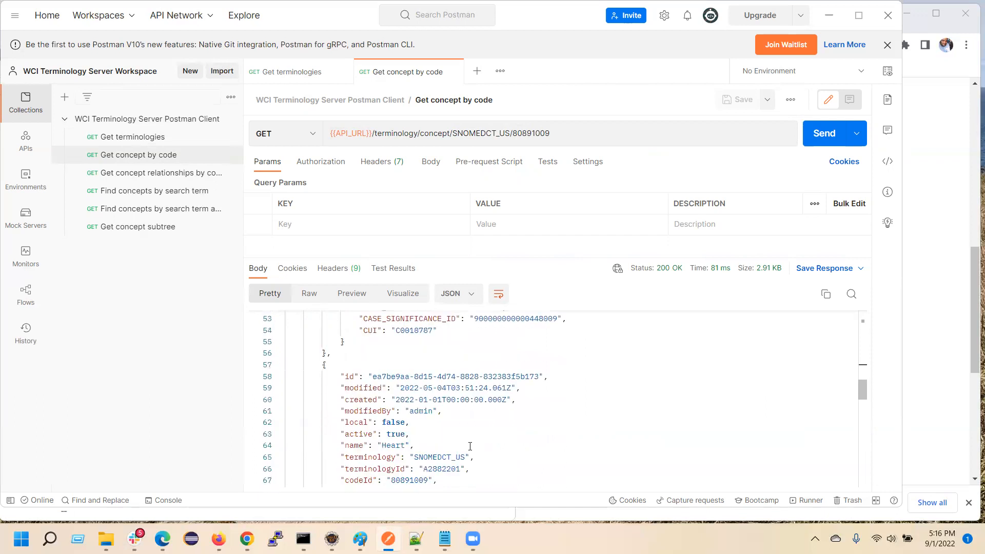
drag(359, 445, 411, 434)
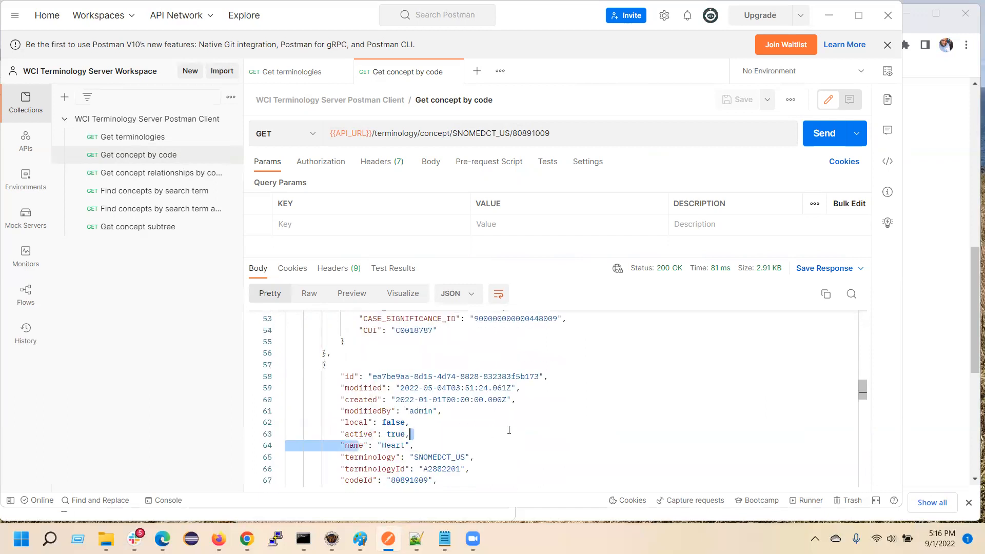
scroll(505, 431, down, 15)
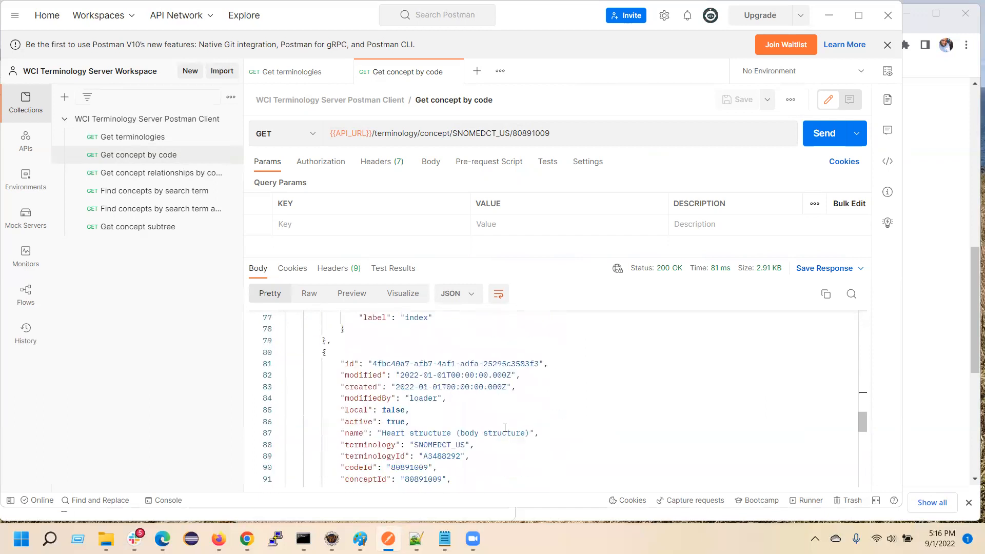
scroll(503, 430, down, 3)
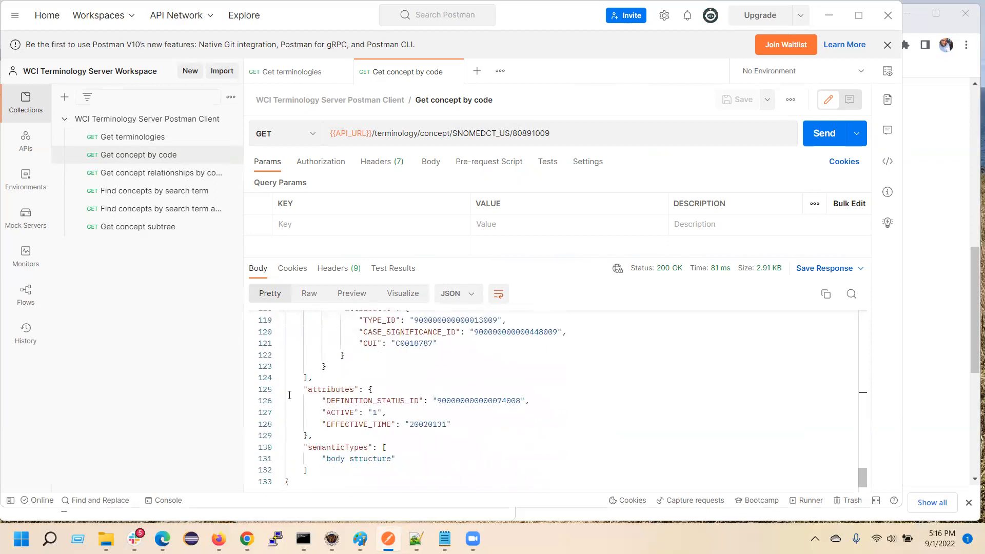
drag(294, 377, 329, 449)
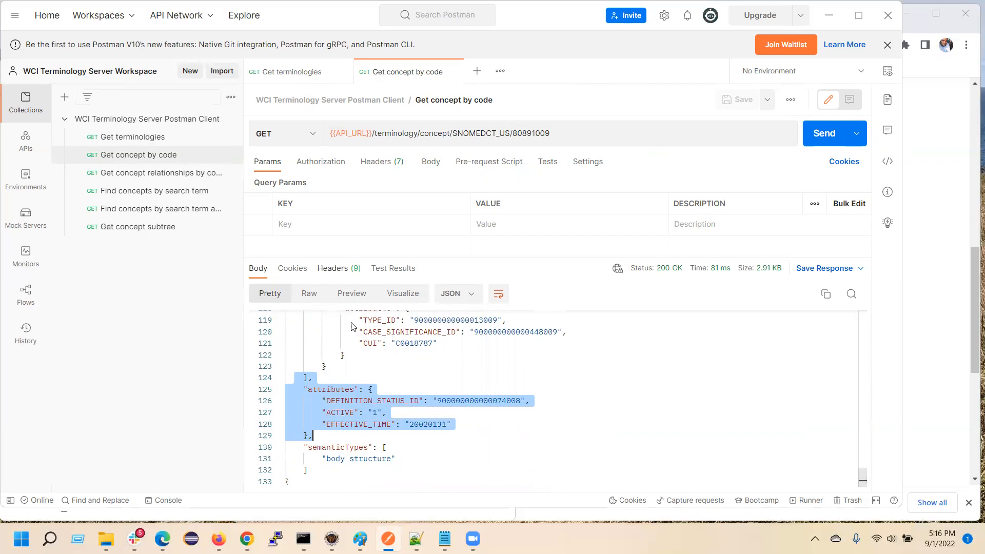
scroll(457, 457, up, 20)
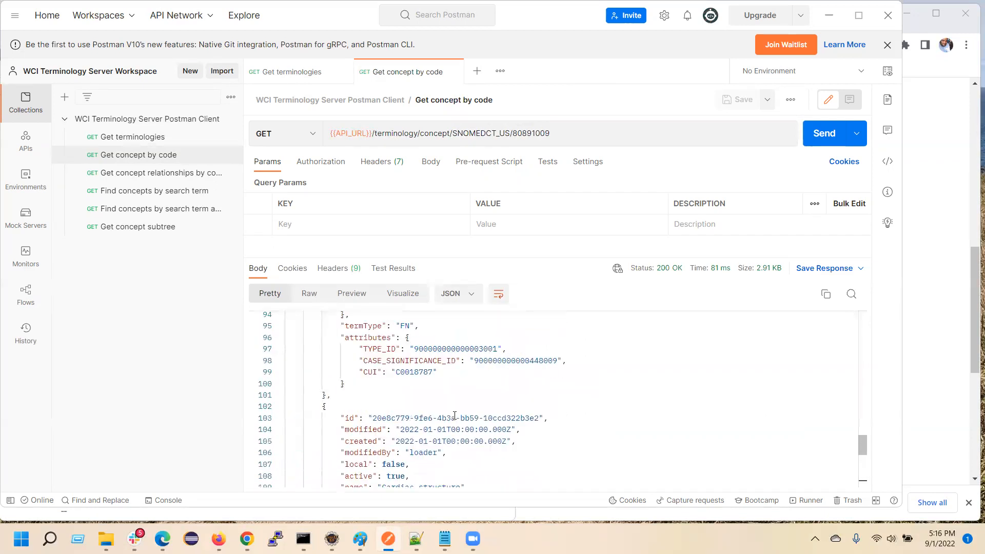
scroll(449, 419, up, 7)
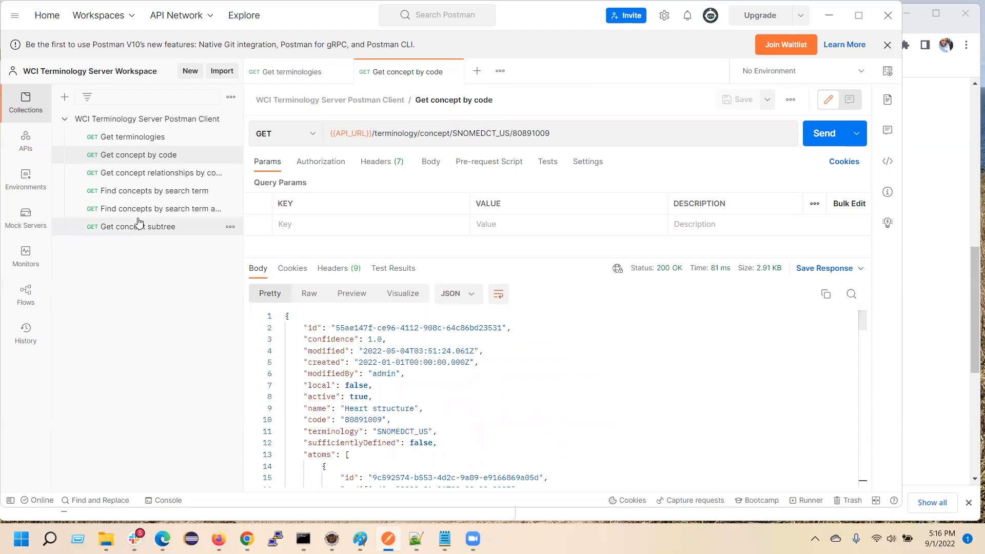
Widen the collection sidebar and send the Get concept relationships by code request for SNOMEDCT_US code 80891009.
drag(243, 188, 308, 213)
click(195, 174)
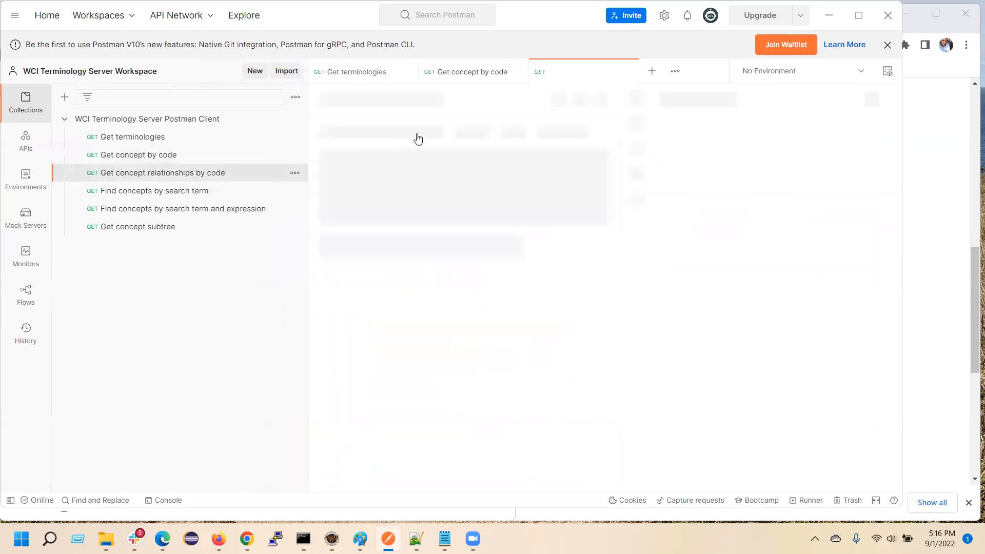
drag(576, 134, 617, 134)
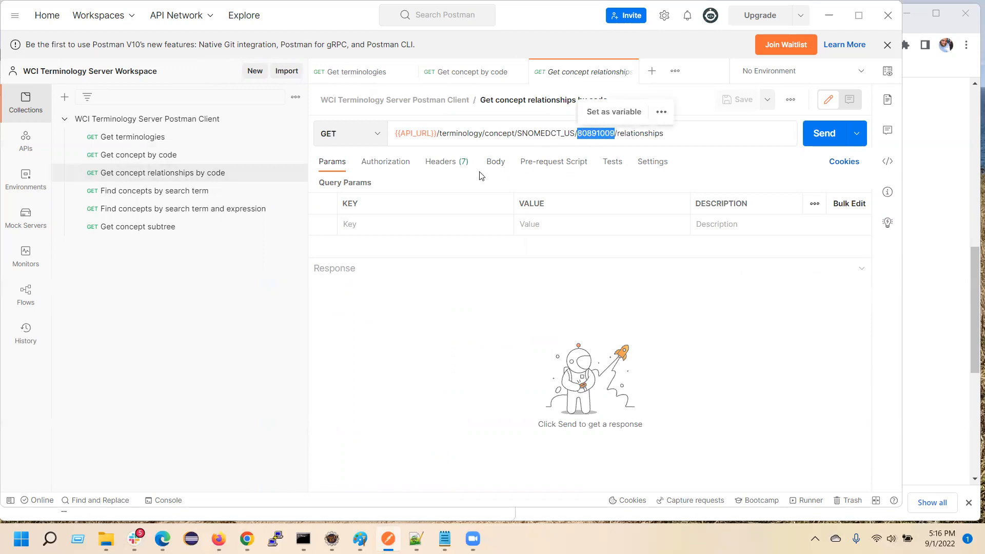
click(819, 135)
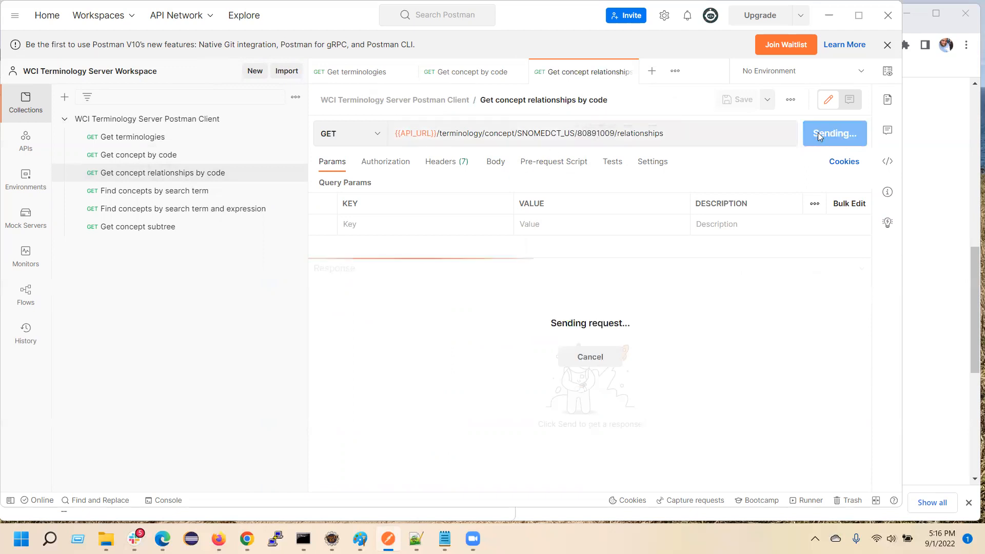
Examine the relationships response, comparing each item's additionalType with its toTerminology, toCode and toName target values.
scroll(498, 392, down, 1)
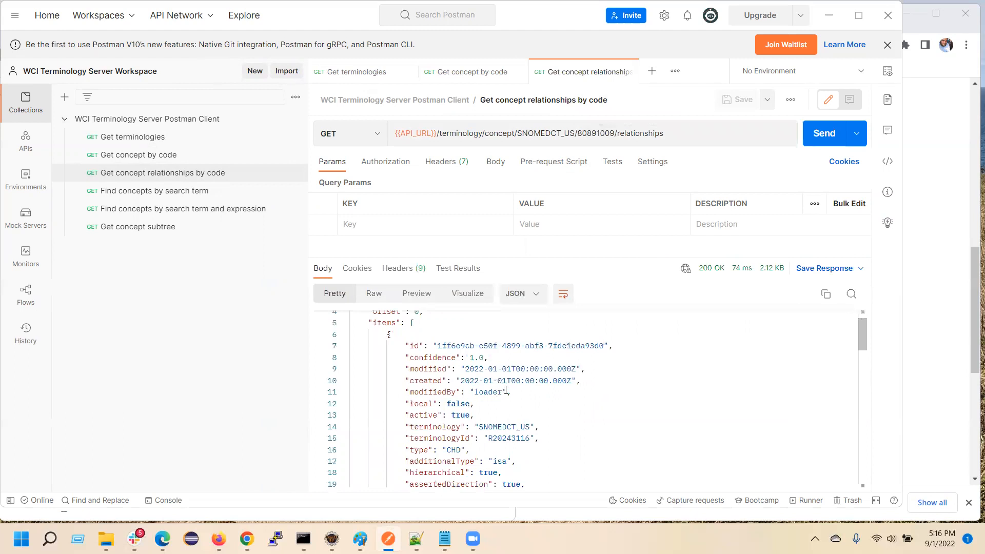
scroll(505, 390, down, 8)
scroll(502, 408, down, 7)
scroll(501, 414, up, 7)
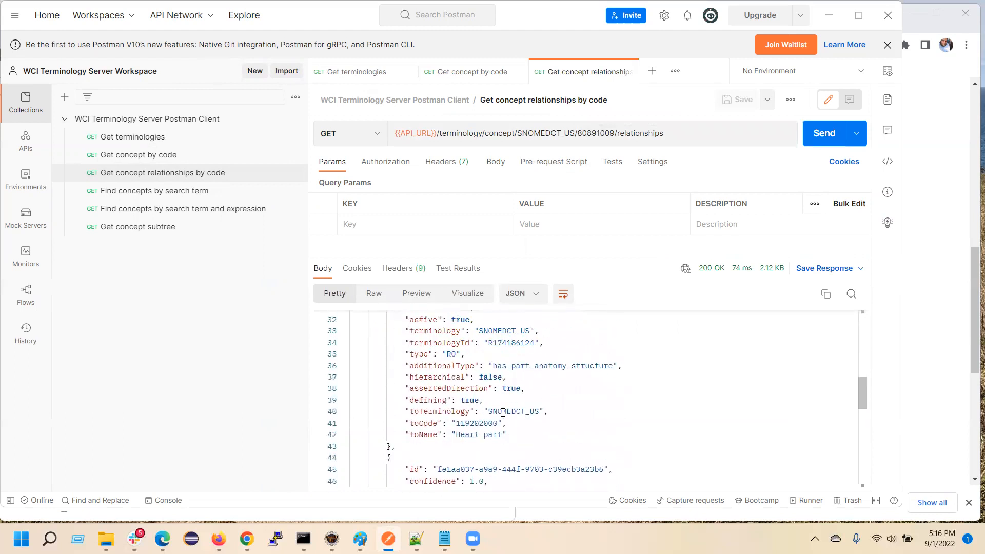
drag(402, 454, 474, 473)
drag(404, 401, 488, 401)
scroll(517, 411, up, 6)
scroll(517, 411, up, 2)
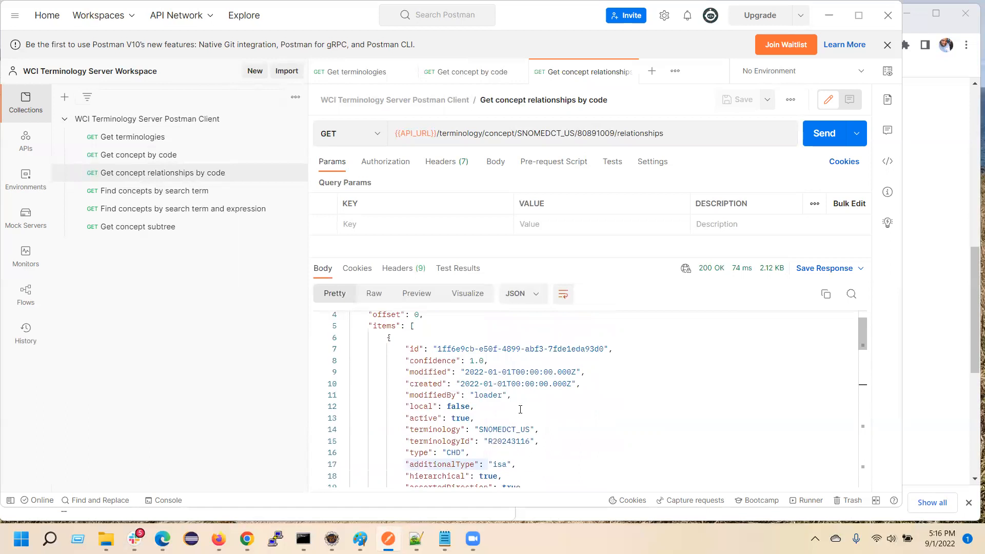
scroll(520, 408, down, 2)
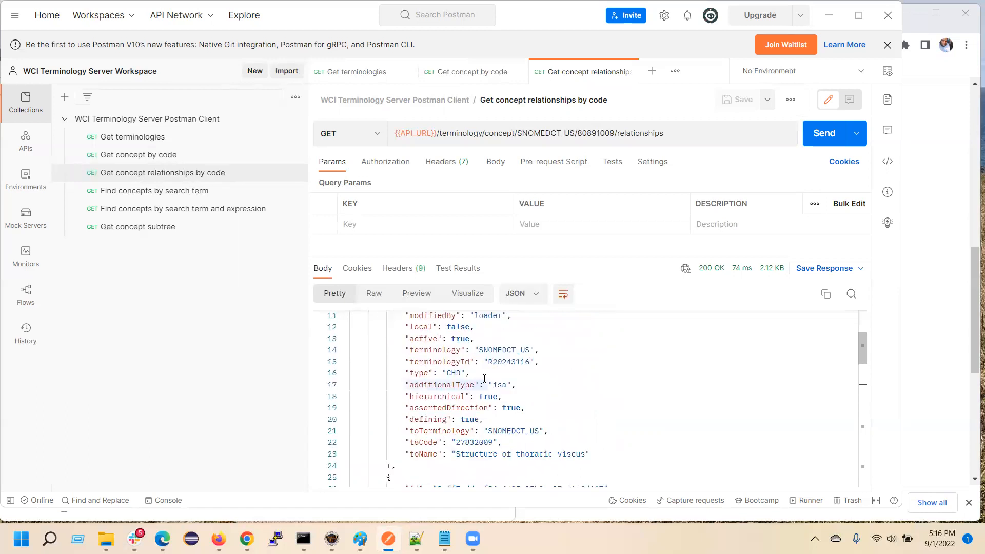
drag(451, 454, 585, 454)
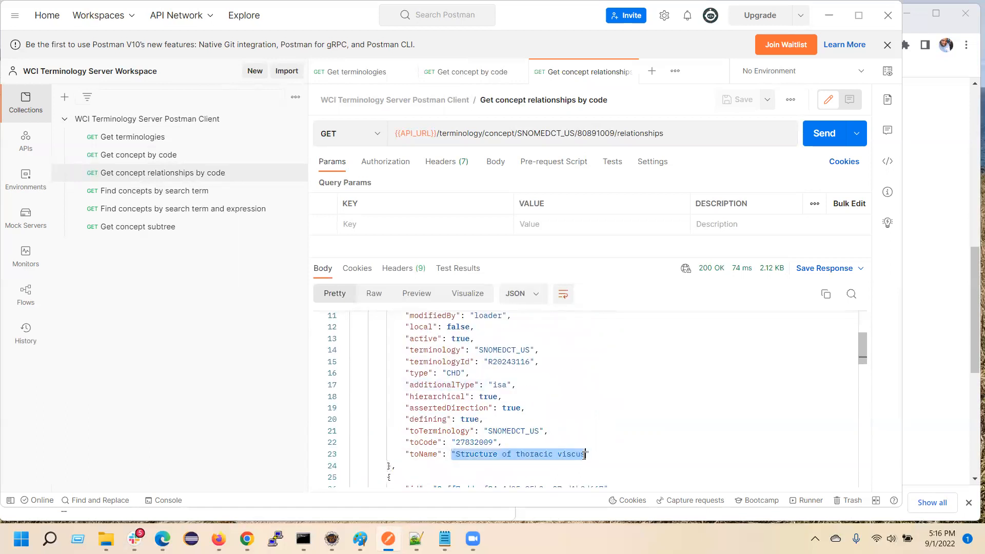
drag(484, 384, 512, 385)
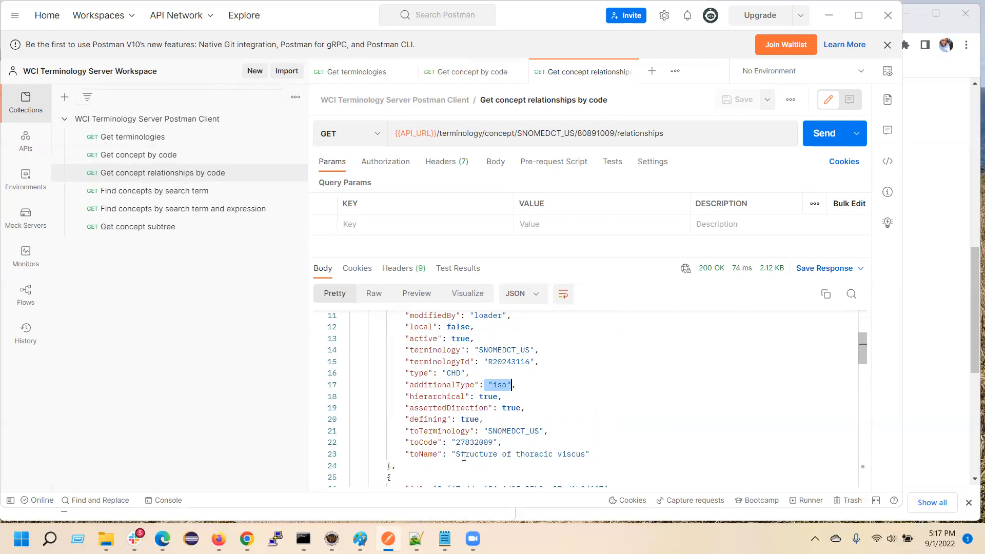
drag(405, 431, 475, 453)
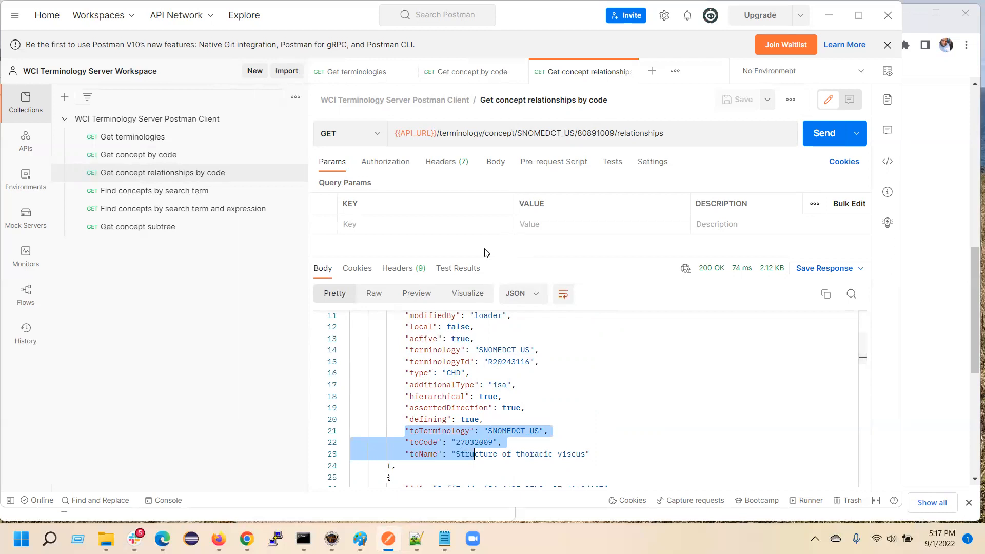
scroll(553, 428, down, 5)
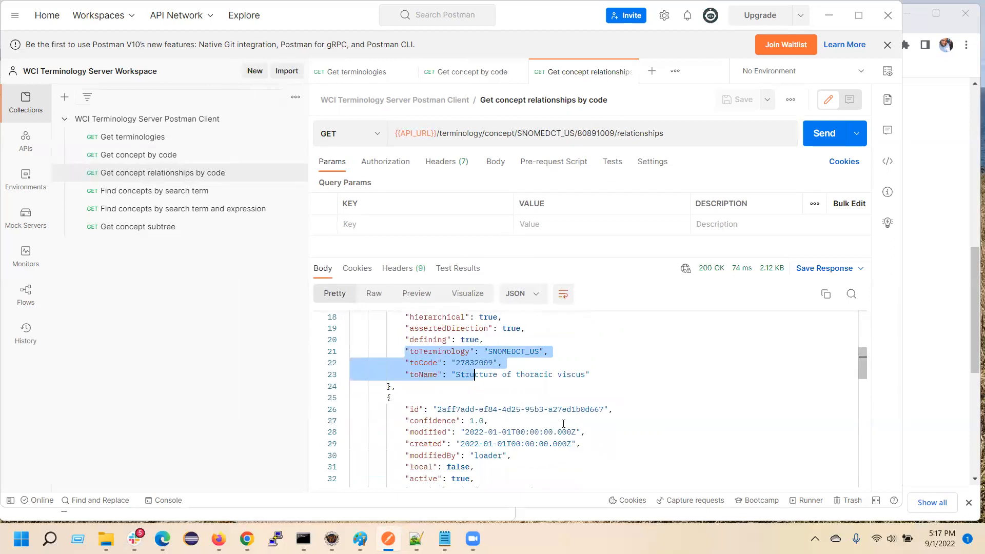
scroll(553, 429, down, 3)
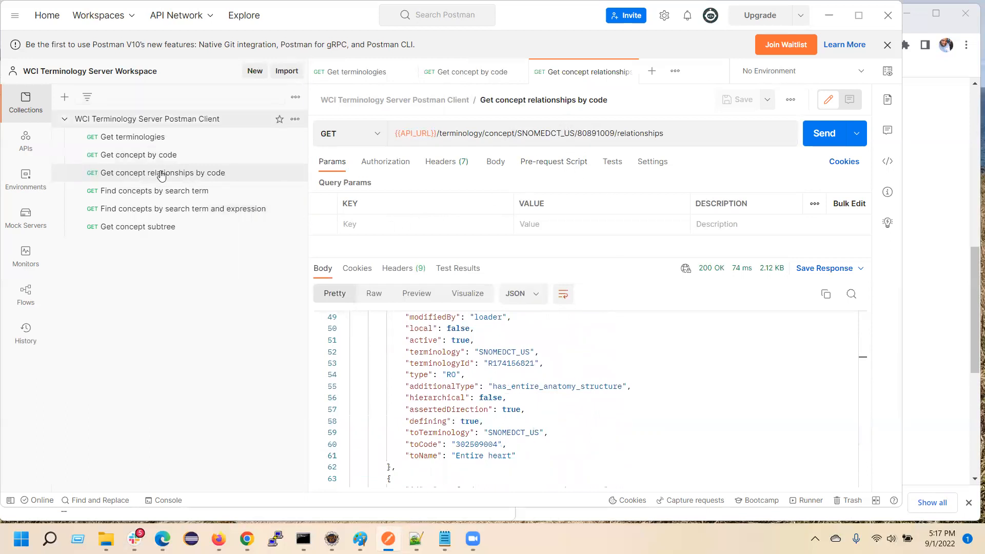
Open the Find concepts by search term request, review its parameters, and send it with query melanoma, limit 5 and resolver MIN.
click(152, 190)
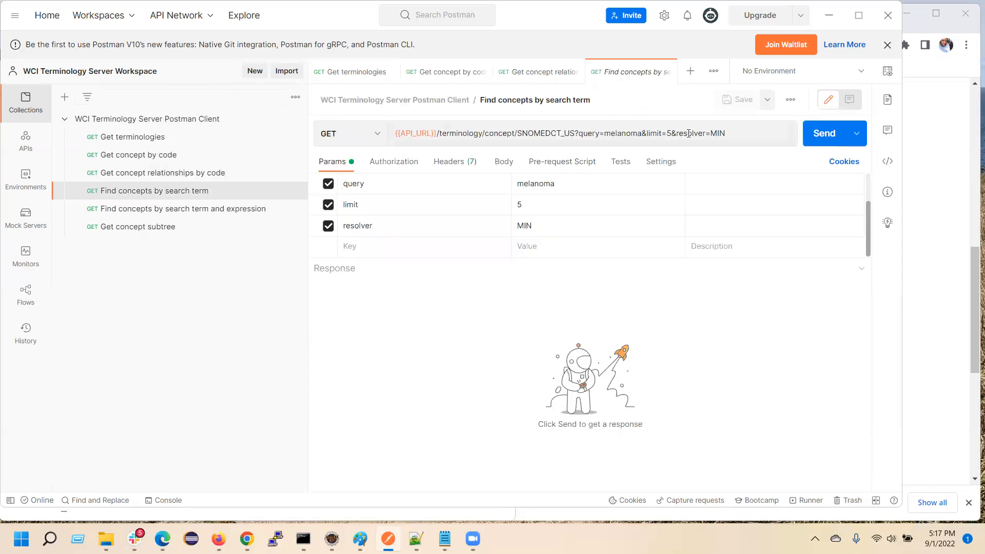
drag(604, 132, 641, 133)
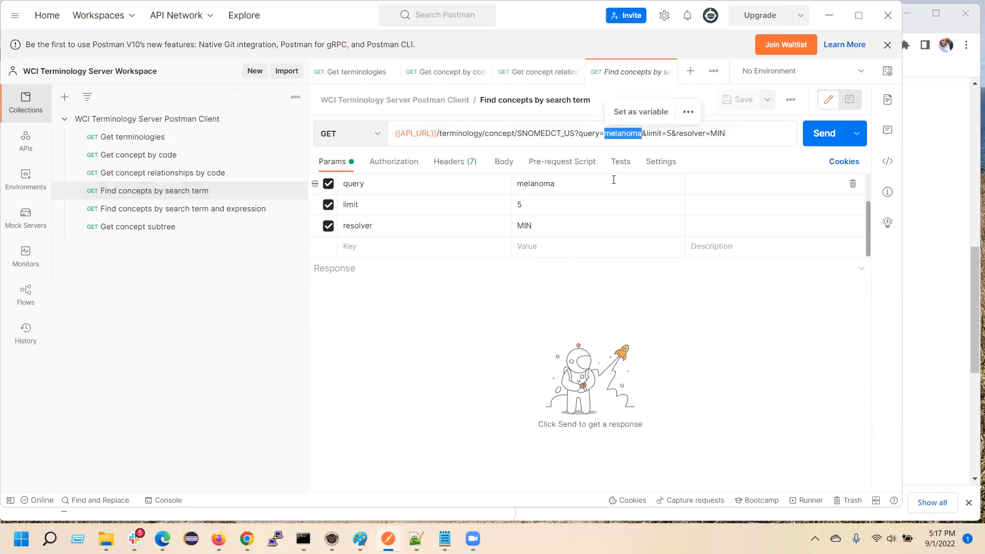
drag(649, 135, 727, 134)
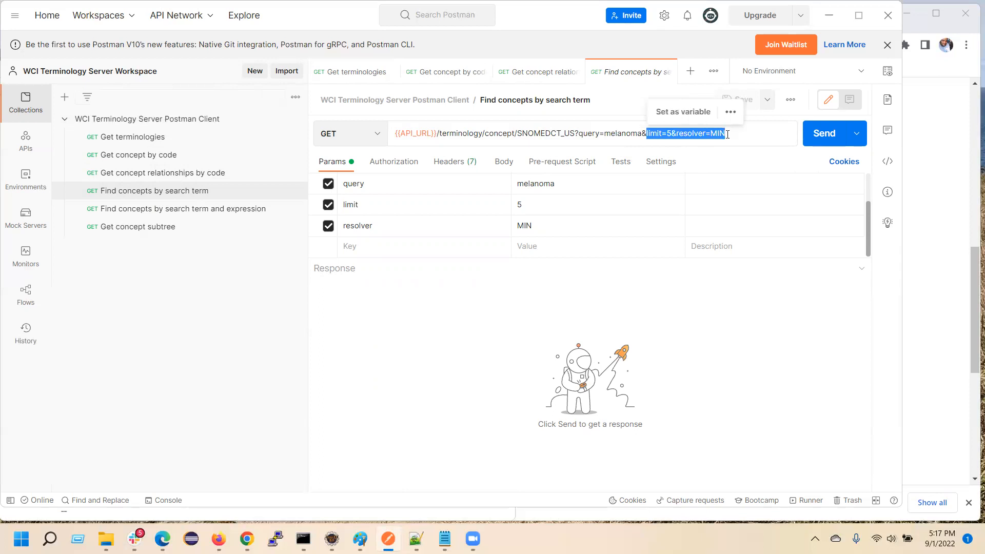
click(717, 133)
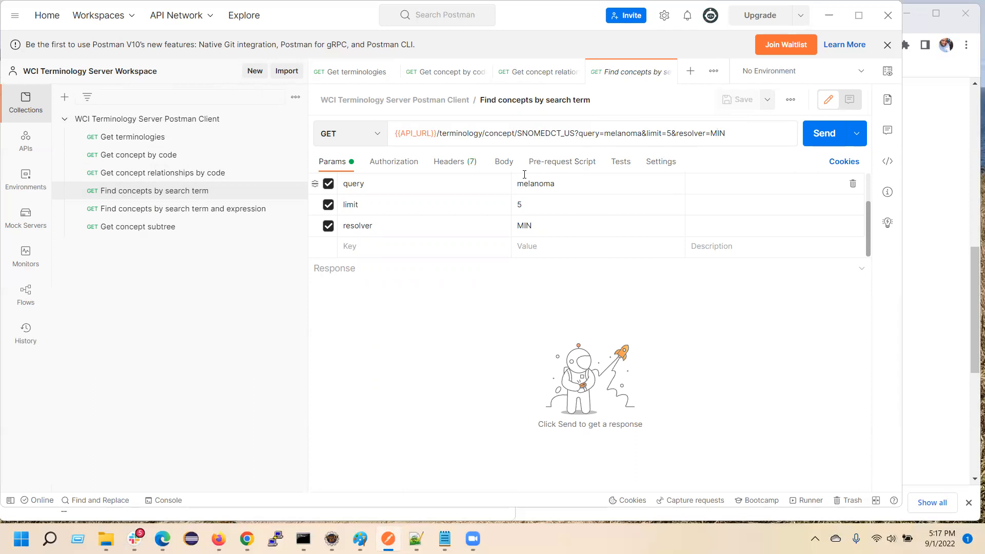
click(815, 133)
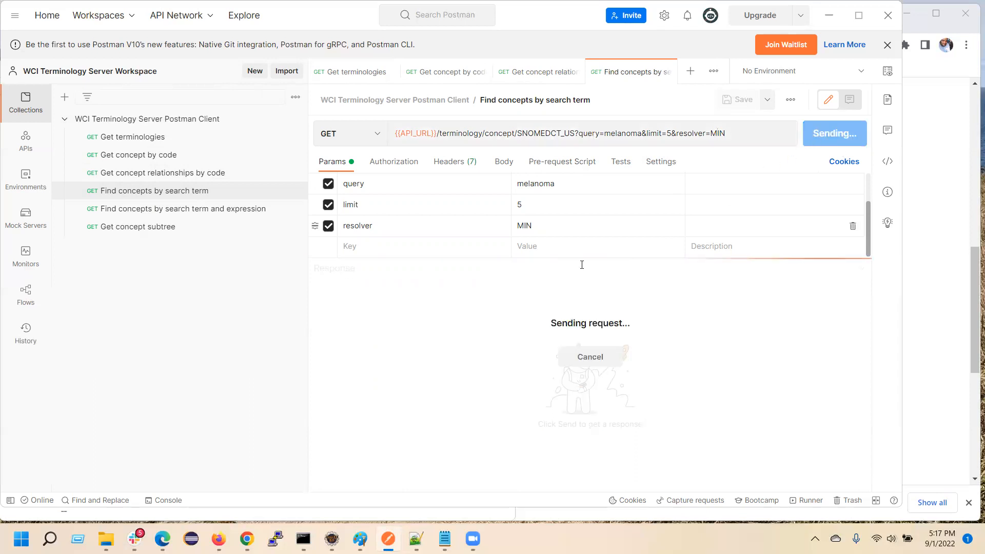
Examine the search response's total and the name, code, terminology and semantic types of the first two matched concepts.
drag(380, 339, 421, 328)
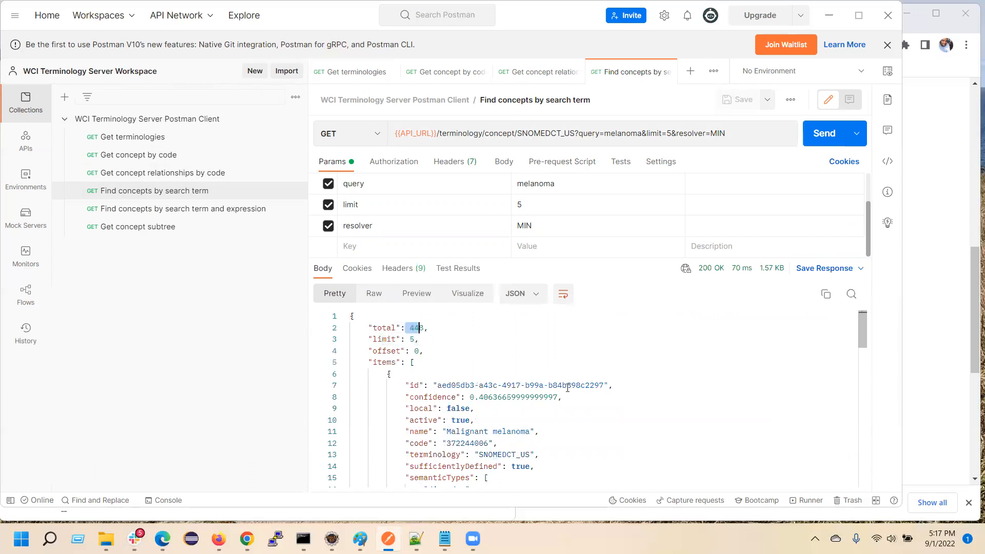
scroll(505, 373, down, 3)
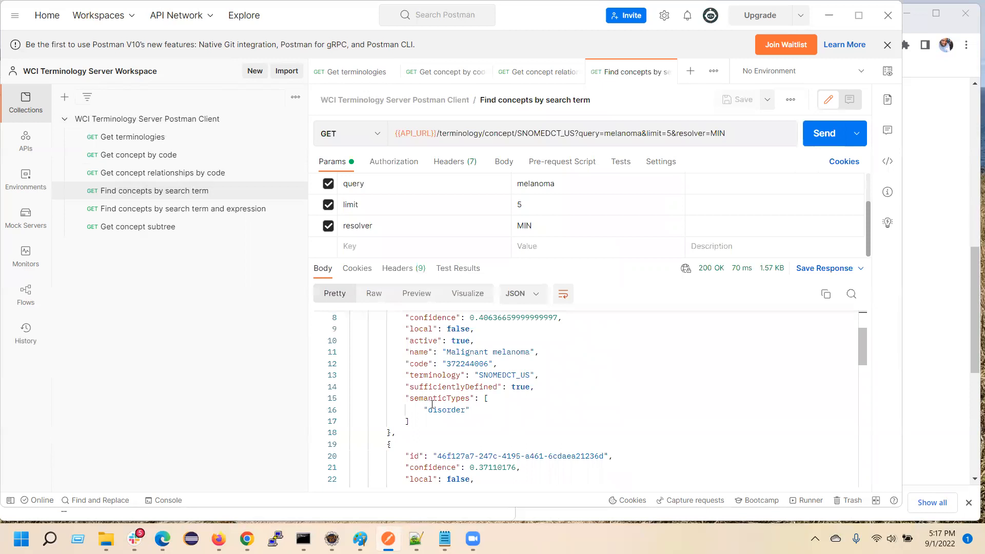
drag(418, 355, 510, 431)
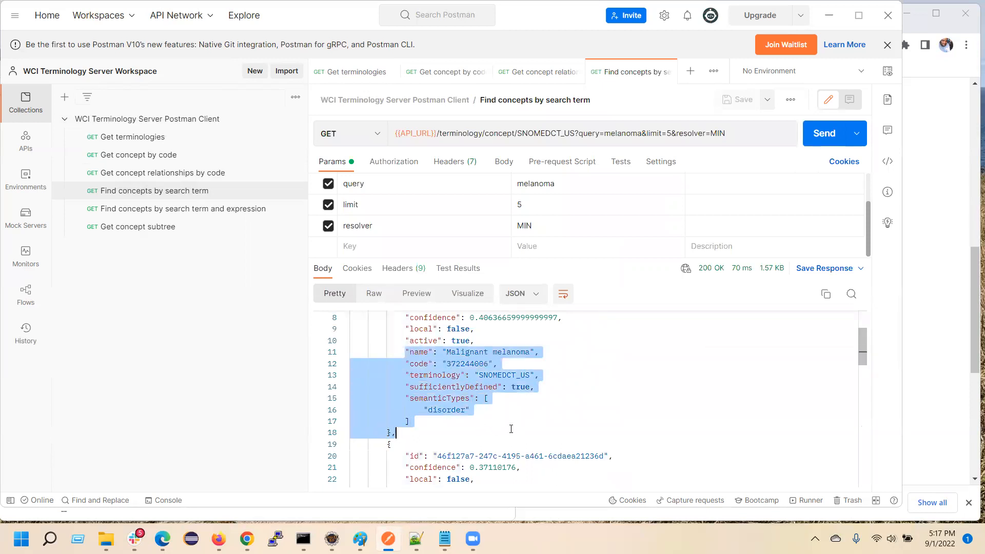
scroll(511, 429, down, 3)
scroll(511, 429, down, 1)
drag(420, 452, 362, 391)
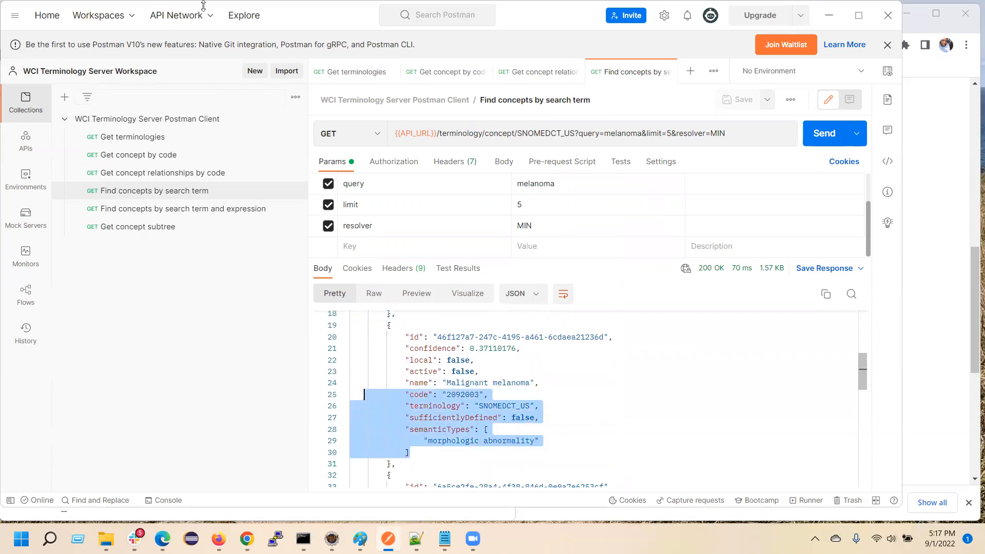
Open the Find concepts by search term and expression request and send it with query melanoma, expression <<363346000, limit 5 and resolver MIN.
click(154, 210)
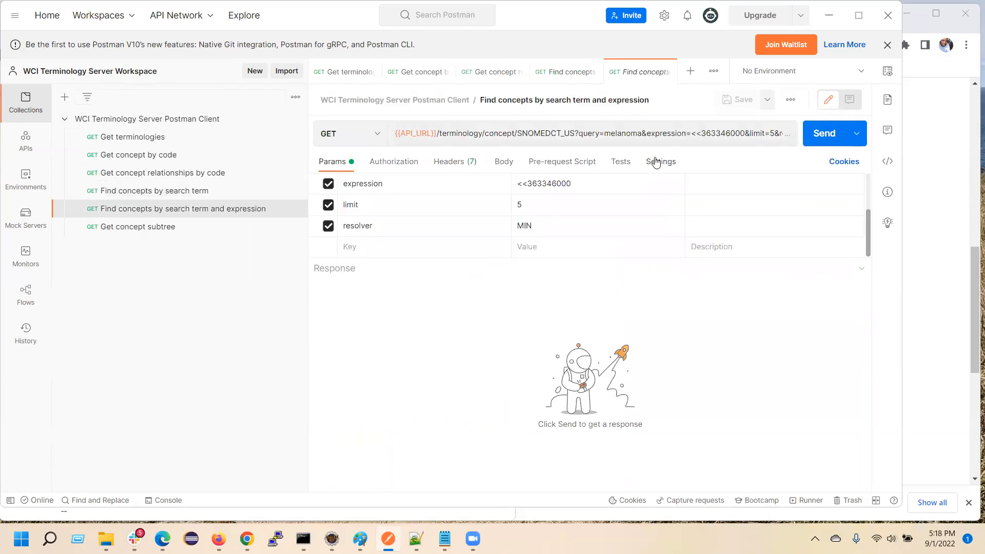
drag(605, 133, 638, 133)
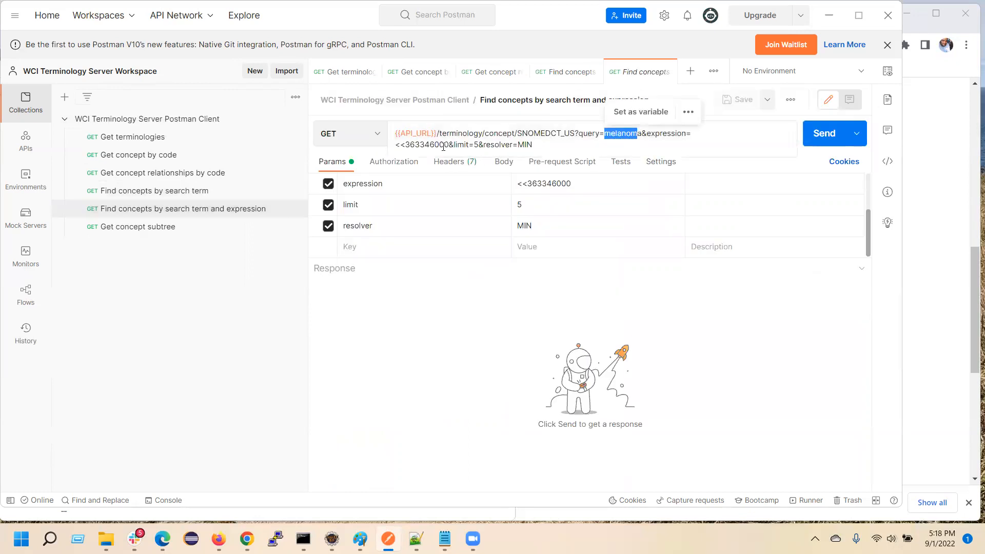
drag(404, 144, 449, 144)
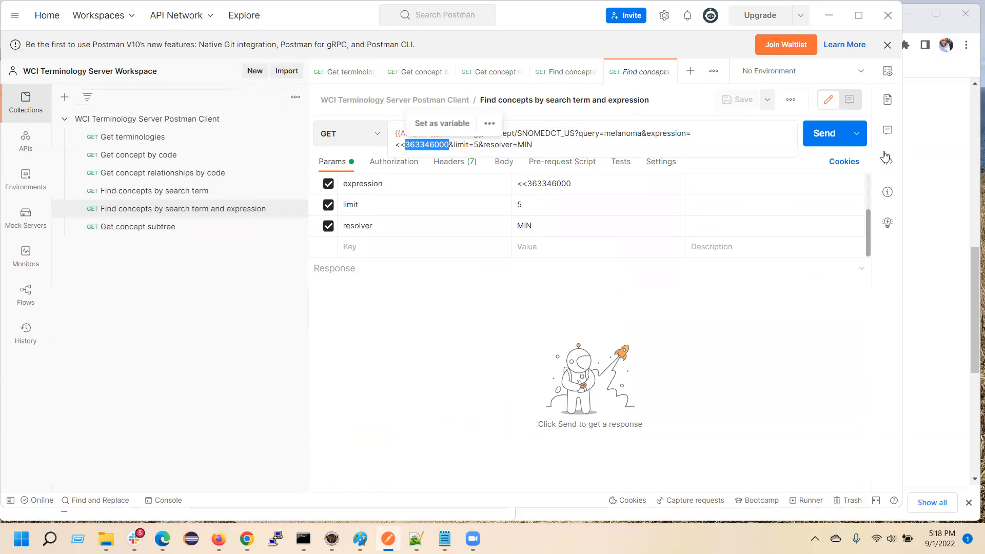
click(824, 133)
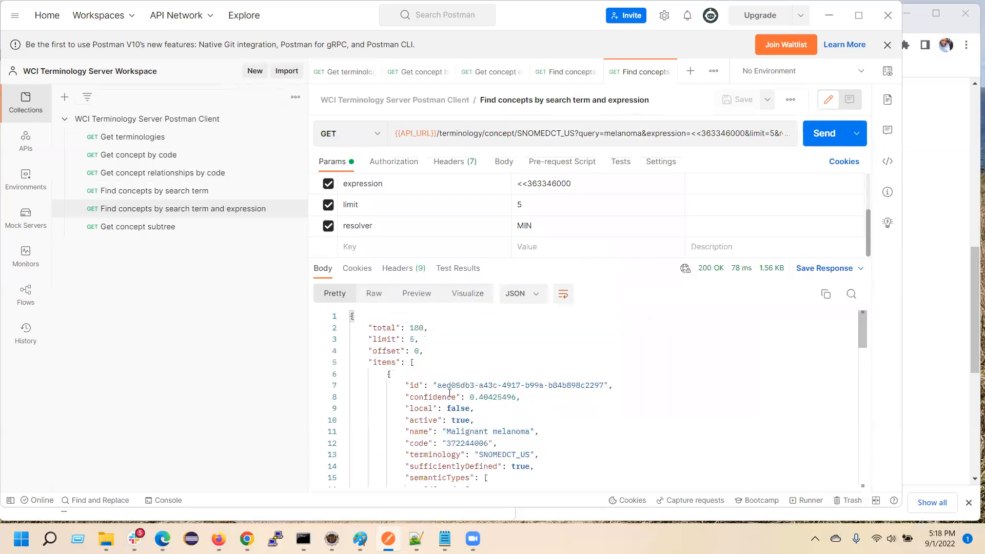
Examine the expression search response's total and the names, codes and semantic types of the returned concepts.
drag(404, 326, 436, 326)
scroll(500, 388, down, 1)
drag(415, 449, 482, 449)
scroll(527, 456, down, 3)
click(425, 481)
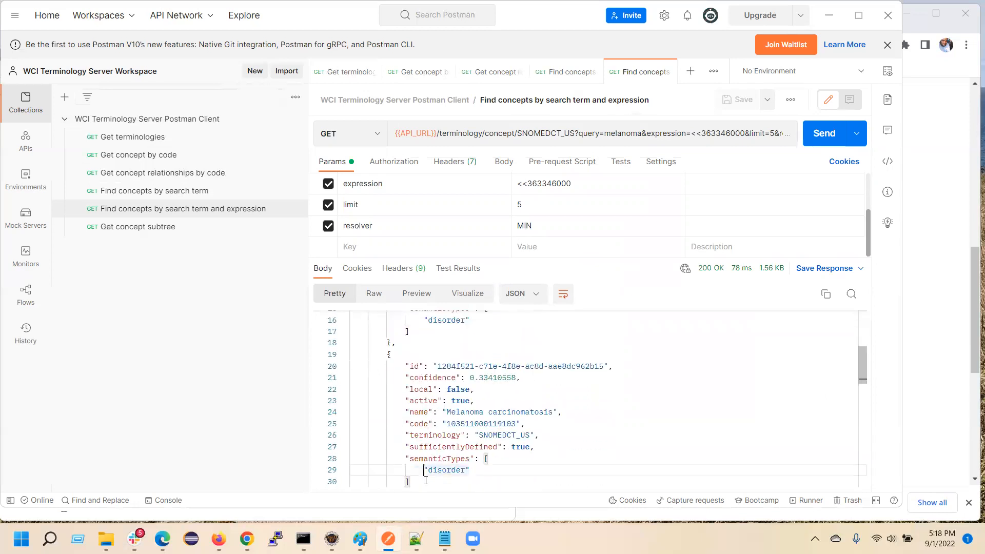
scroll(426, 481, down, 3)
shift+click(480, 431)
click(487, 416)
scroll(493, 416, down, 6)
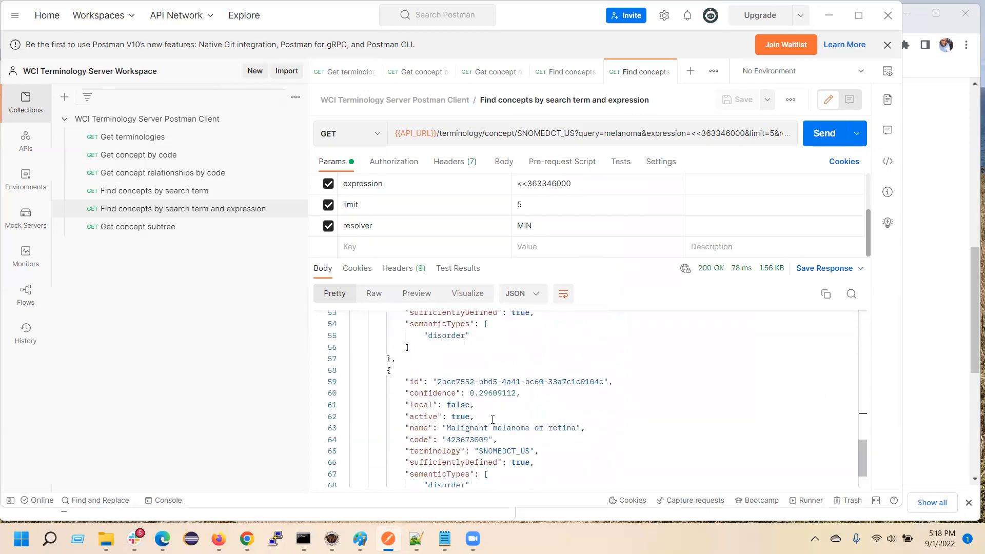
scroll(496, 414, up, 11)
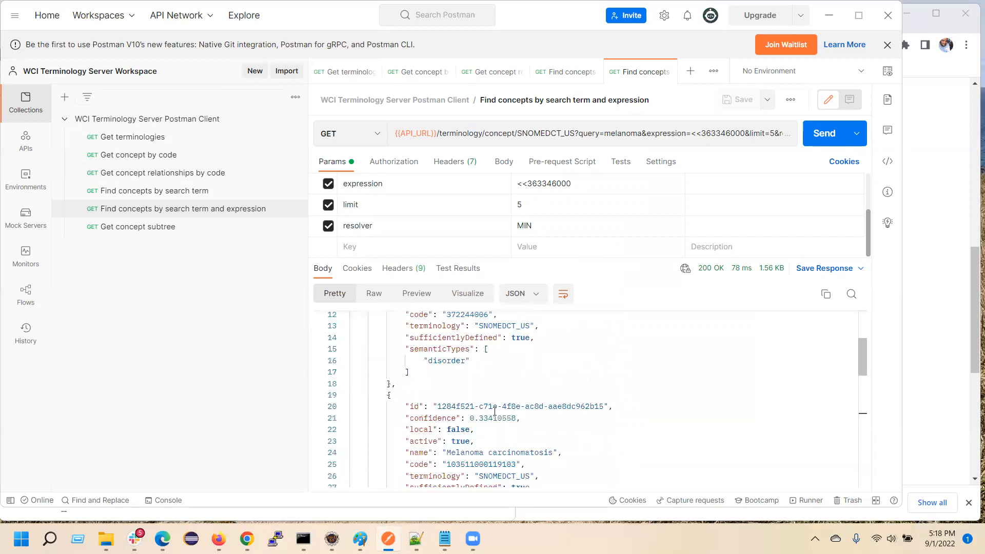
Review the expression code and the terminology in the request URL against the returned results.
double_click(682, 135)
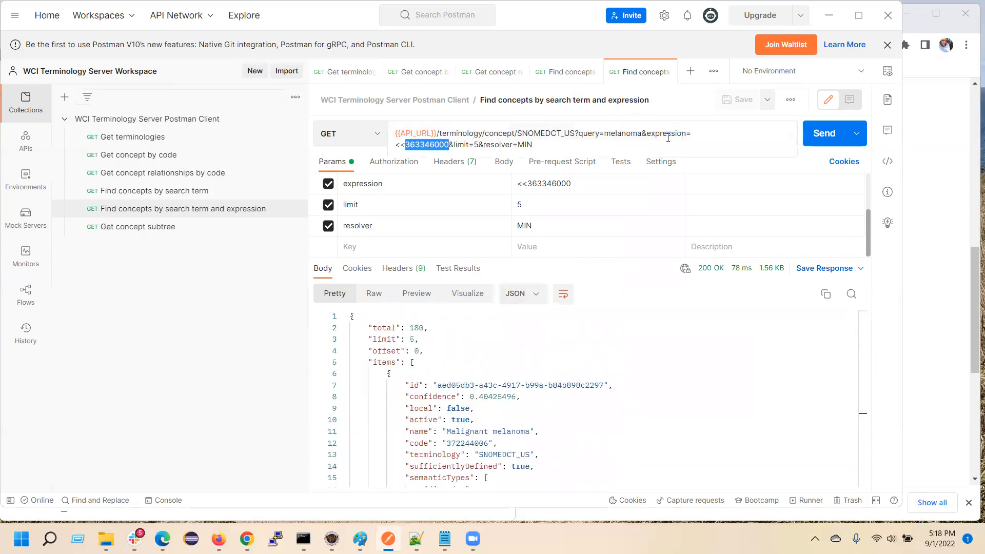
click(527, 142)
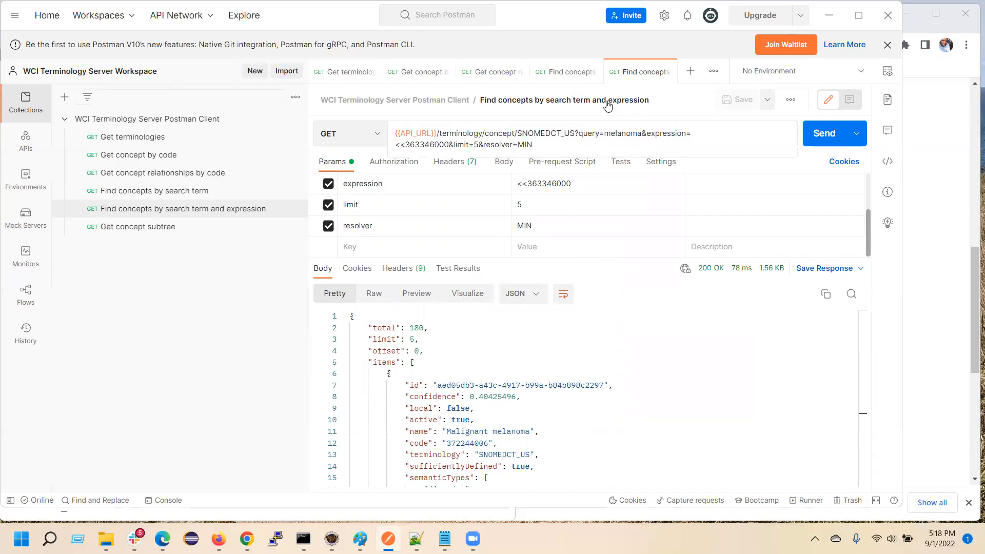
click(143, 283)
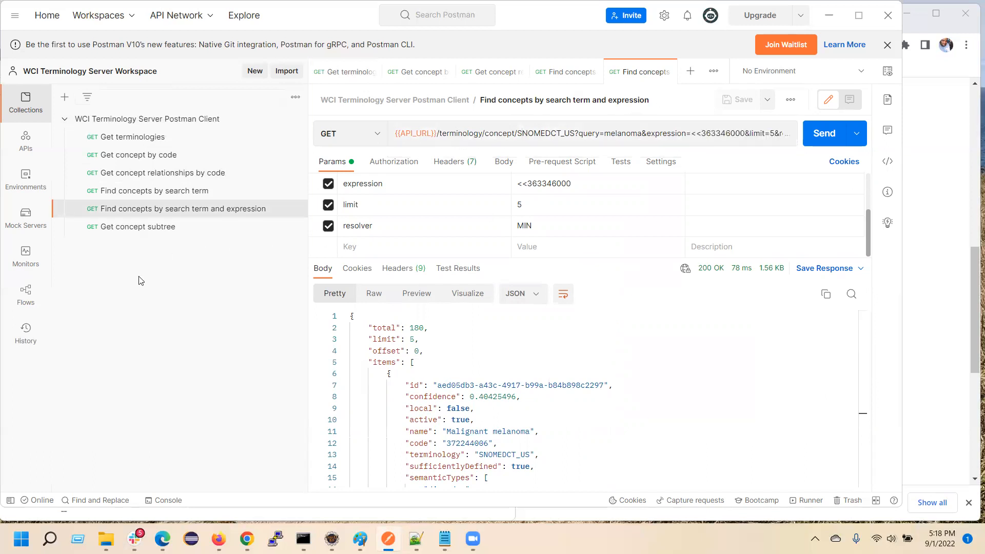
Open the Get concept subtree request and send it for ICD10CM code M01 with maxLevel 3.
click(111, 227)
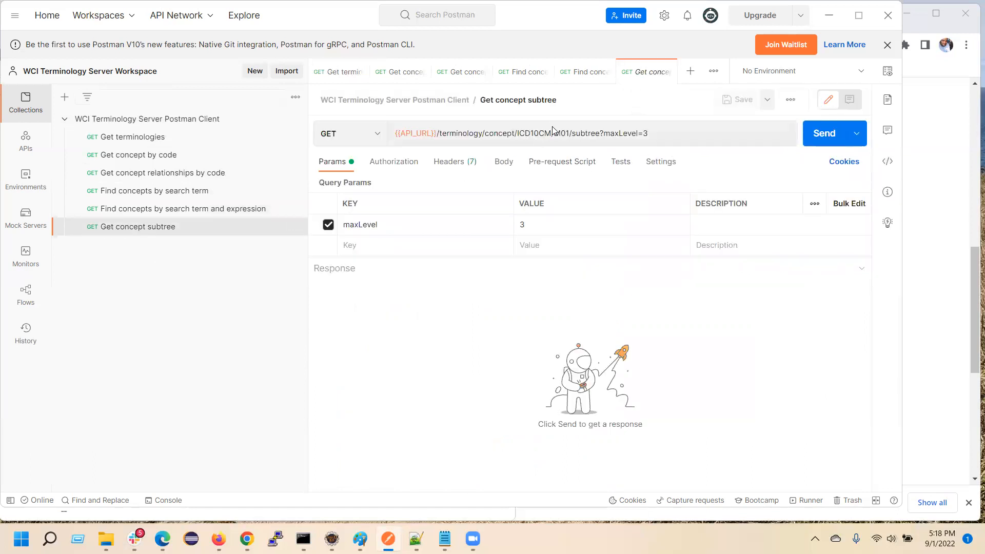
drag(555, 135, 573, 139)
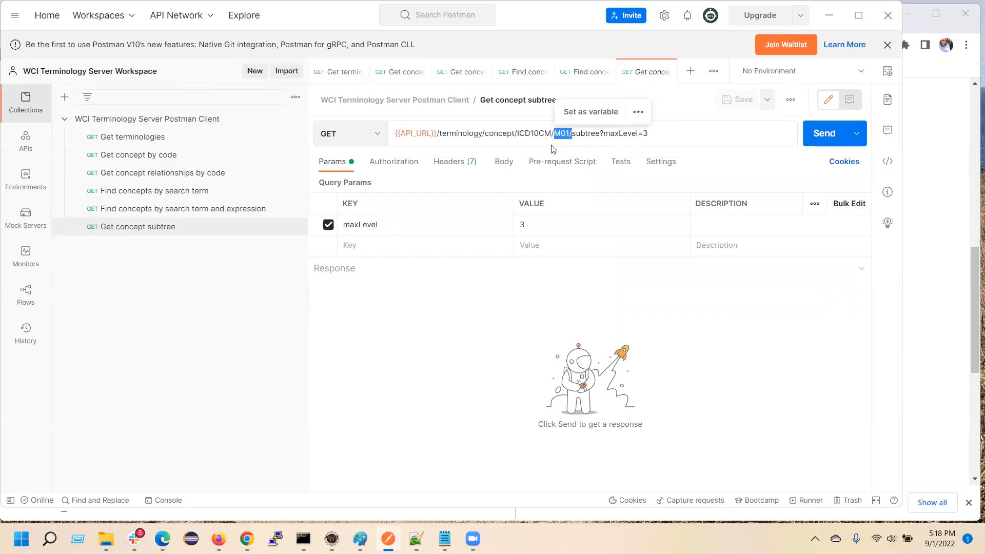
drag(658, 133, 616, 134)
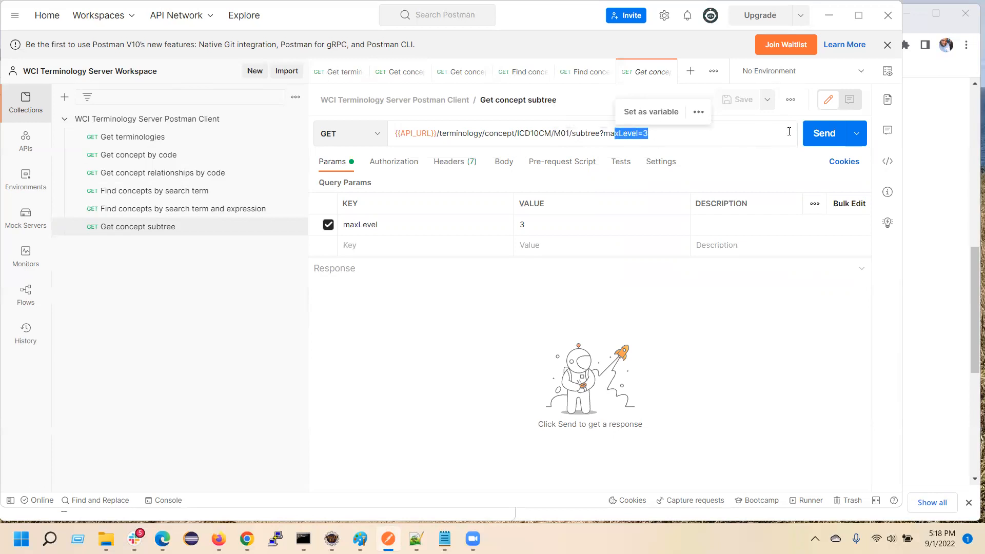
click(814, 140)
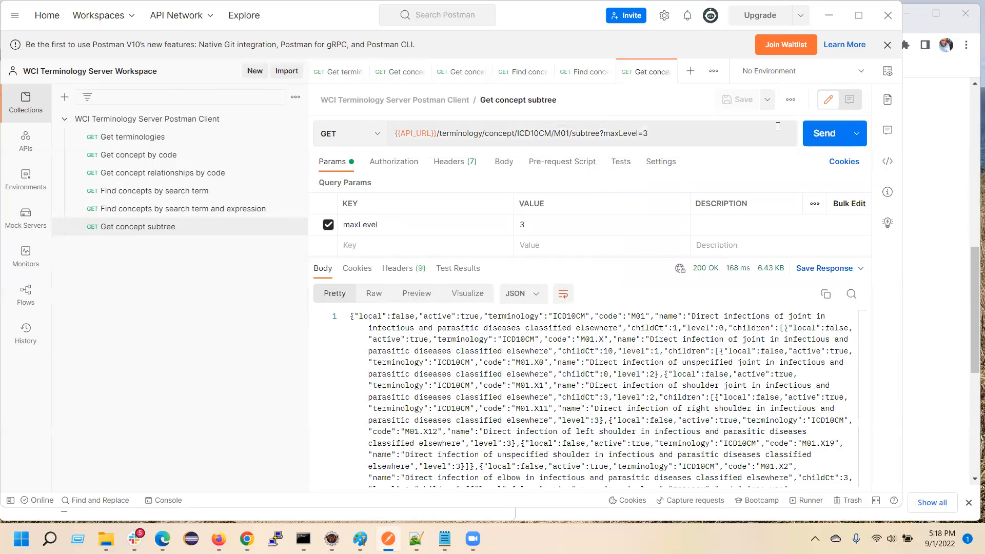
Examine the subtree response's root concept and the codes of its first-level and second-level children.
scroll(448, 433, down, 1)
scroll(454, 395, up, 1)
drag(361, 332, 452, 400)
click(396, 362)
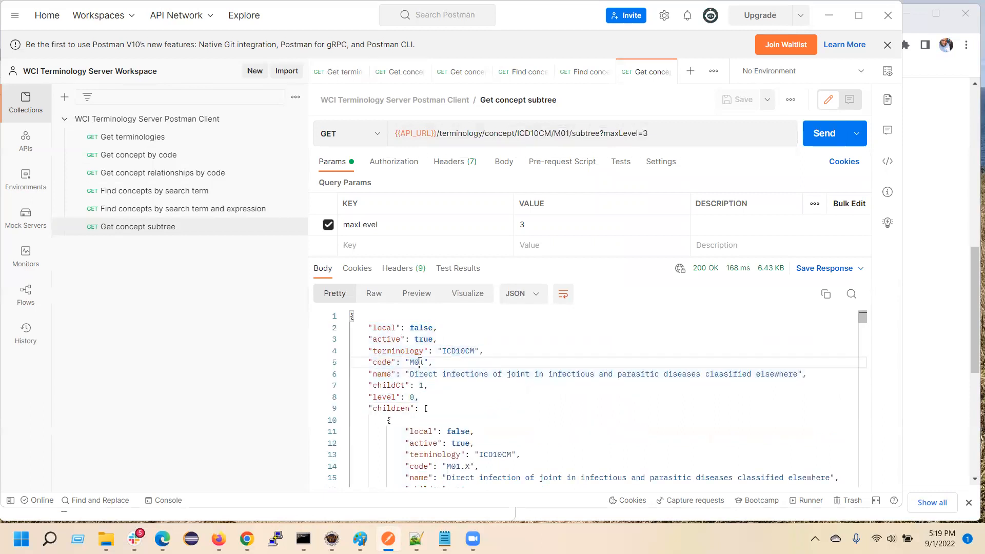
drag(396, 362, 454, 364)
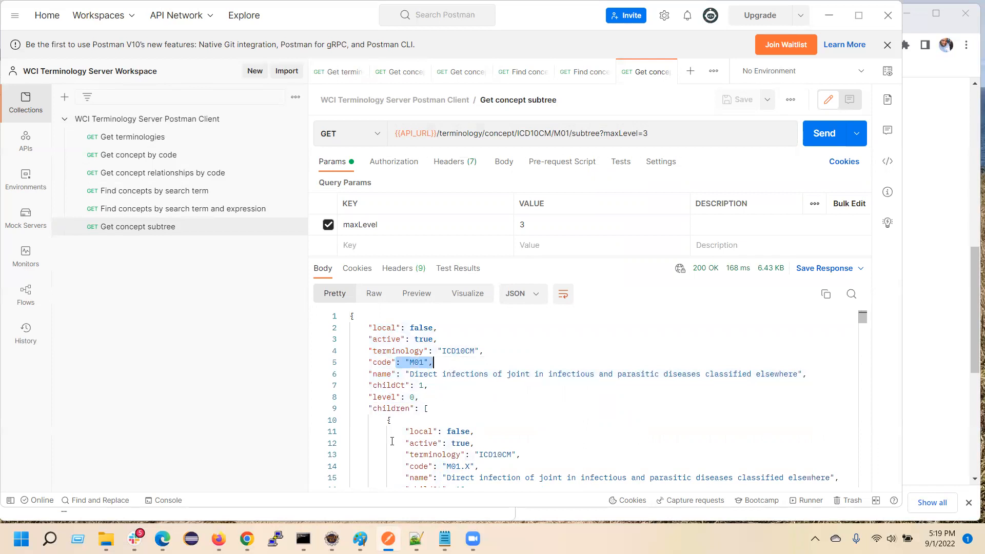
scroll(392, 441, down, 1)
drag(429, 426, 479, 426)
scroll(545, 434, down, 1)
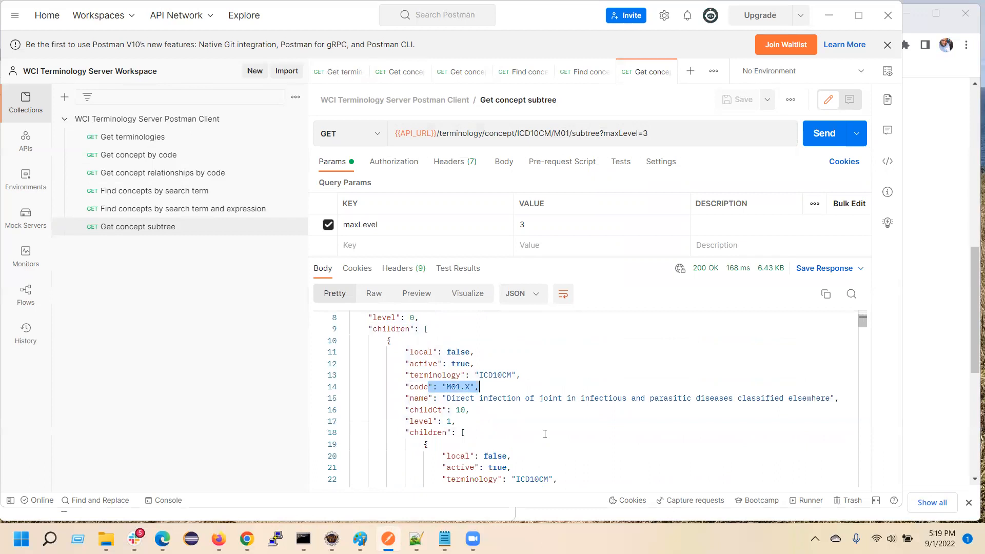
scroll(544, 412, down, 1)
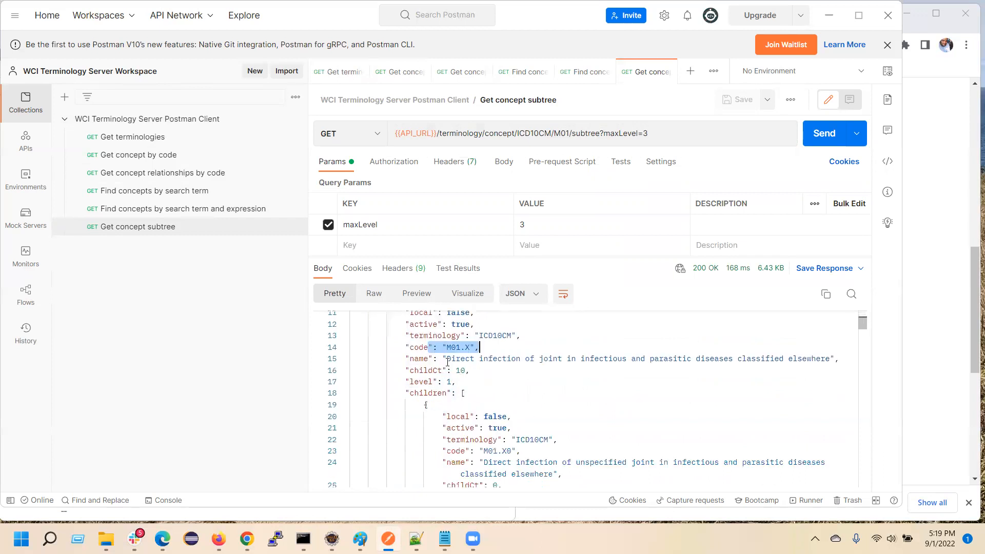
scroll(445, 398, down, 1)
drag(483, 411, 515, 408)
scroll(502, 418, down, 3)
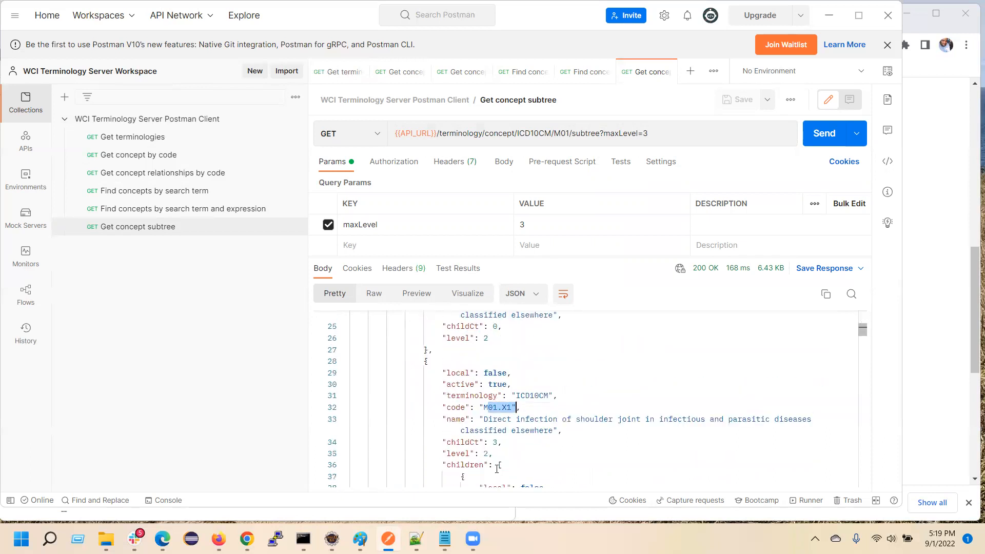
Examine the level 3 children under the shoulder joint concept and the rest of the subtree response, then return to its beginning.
scroll(497, 468, down, 1)
scroll(501, 435, down, 1)
drag(516, 439, 555, 443)
scroll(559, 444, down, 1)
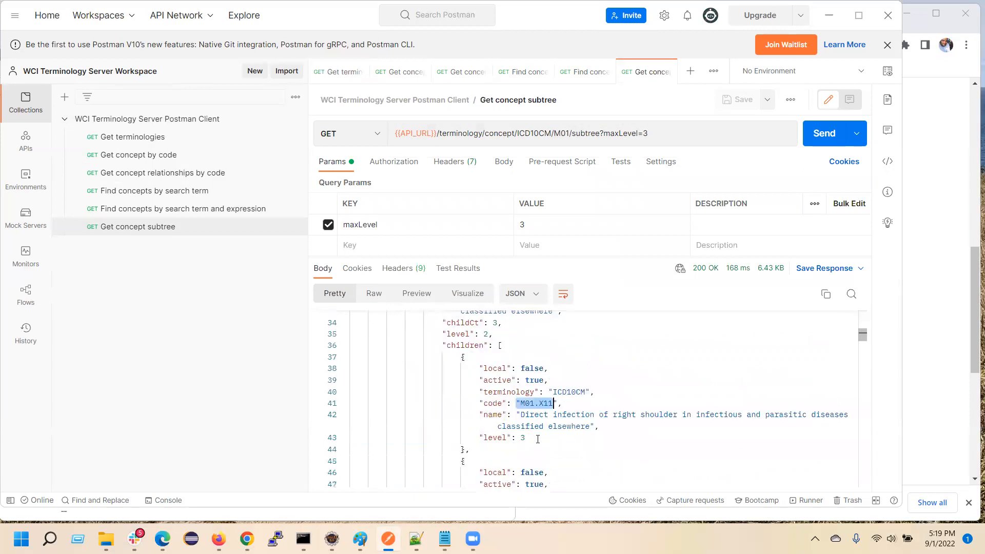
mouse_move(476, 446)
mouse_down()
mouse_move(549, 435)
mouse_move(513, 424)
mouse_move(464, 452)
mouse_move(485, 437)
mouse_up()
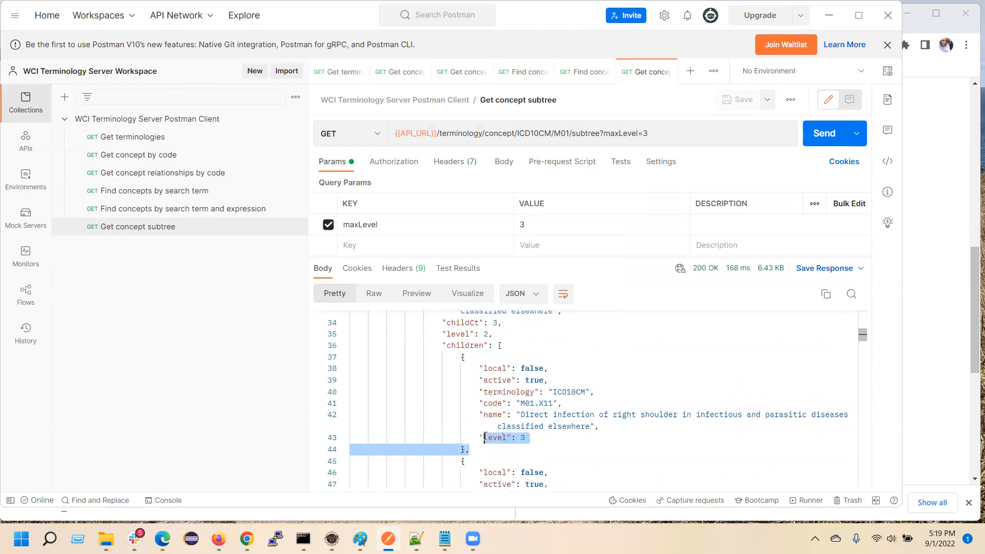
scroll(547, 399, down, 9)
scroll(547, 398, down, 14)
scroll(447, 415, down, 20)
scroll(422, 428, down, 20)
scroll(446, 434, down, 17)
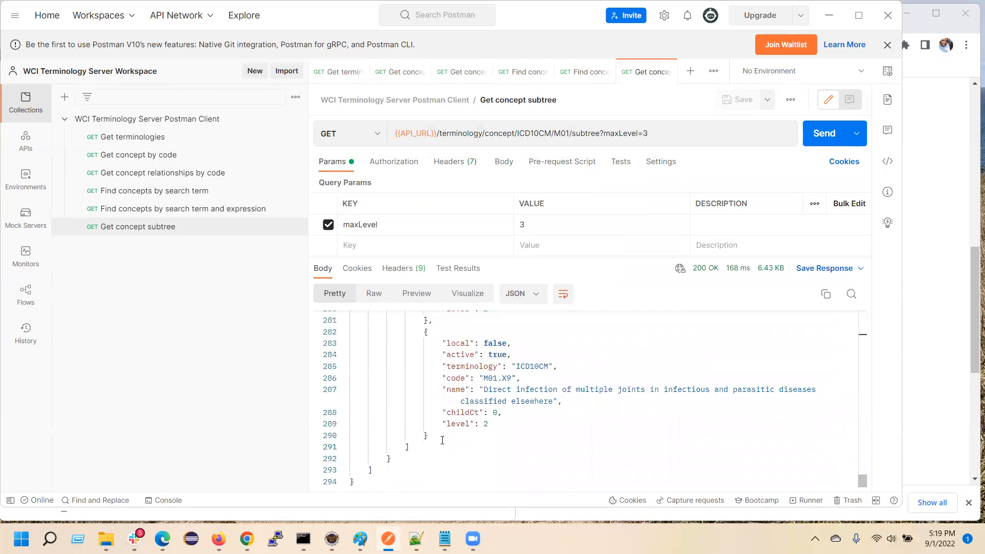
drag(862, 480, 869, 313)
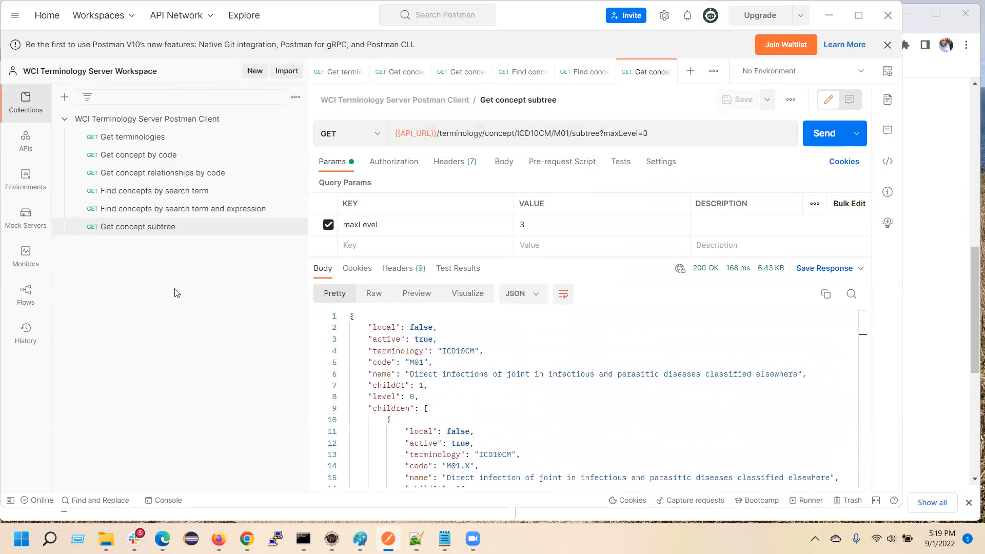